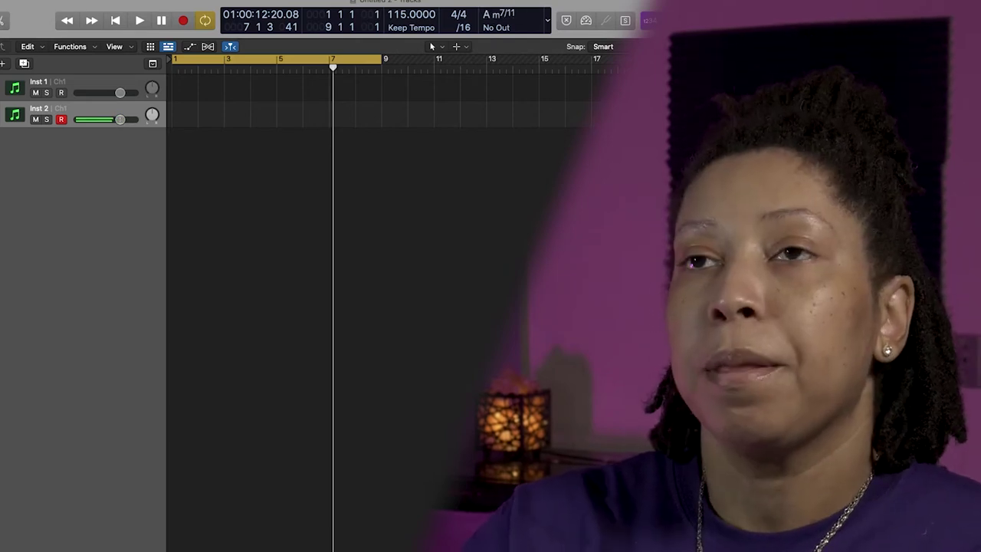
# Record a part on Inst 2 across bars 1 to 8 and reshape the low node of its room reverb's damping EQ.
pyautogui.press('Return')
pyautogui.press('r')
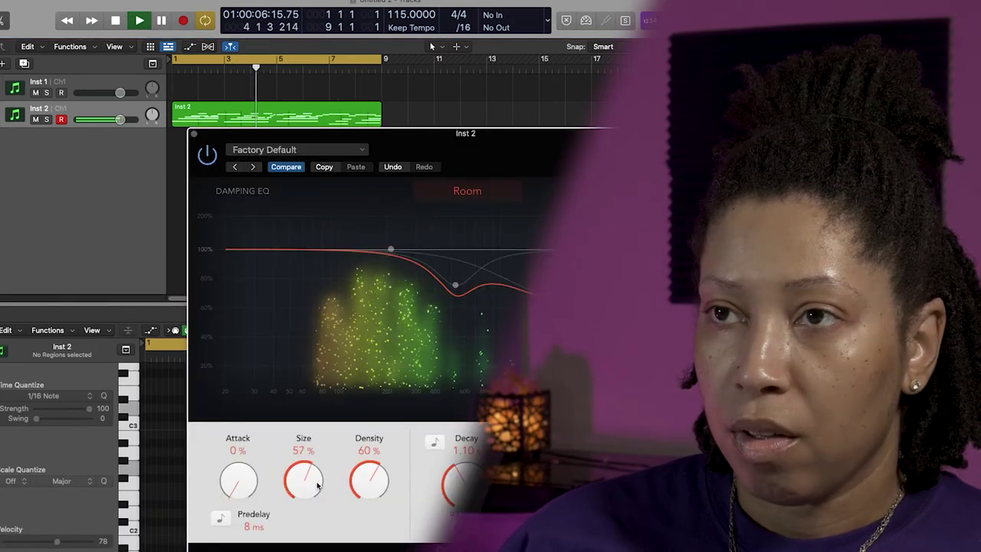
pyautogui.moveTo(390, 249); pyautogui.dragTo(344, 326)
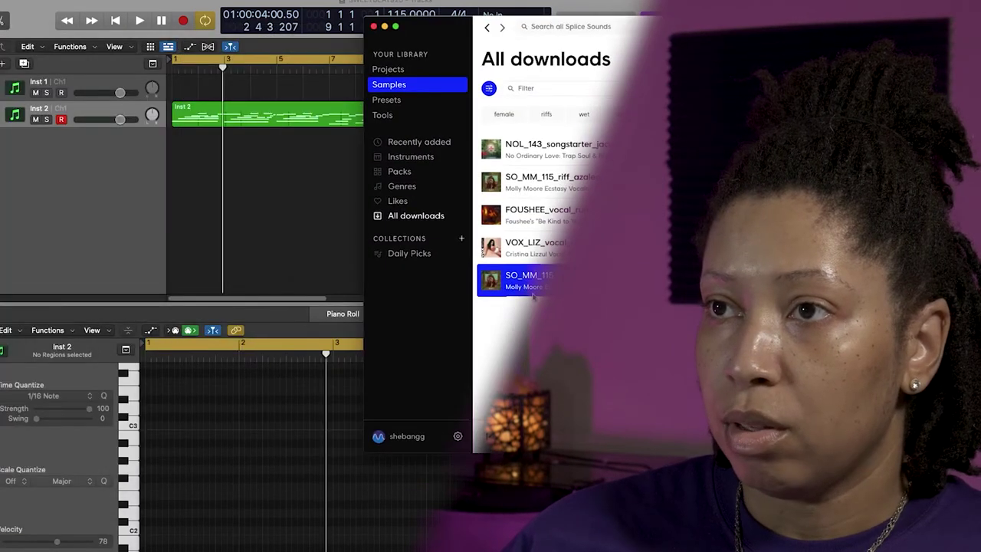
# Place the downloaded SO_MM_115_arrangement_acorn_wet_Am_1 sample on a new track at bar 1 and trim its end to bar 9.
pyautogui.moveTo(533, 296); pyautogui.dragTo(195, 199)
pyautogui.press('space')
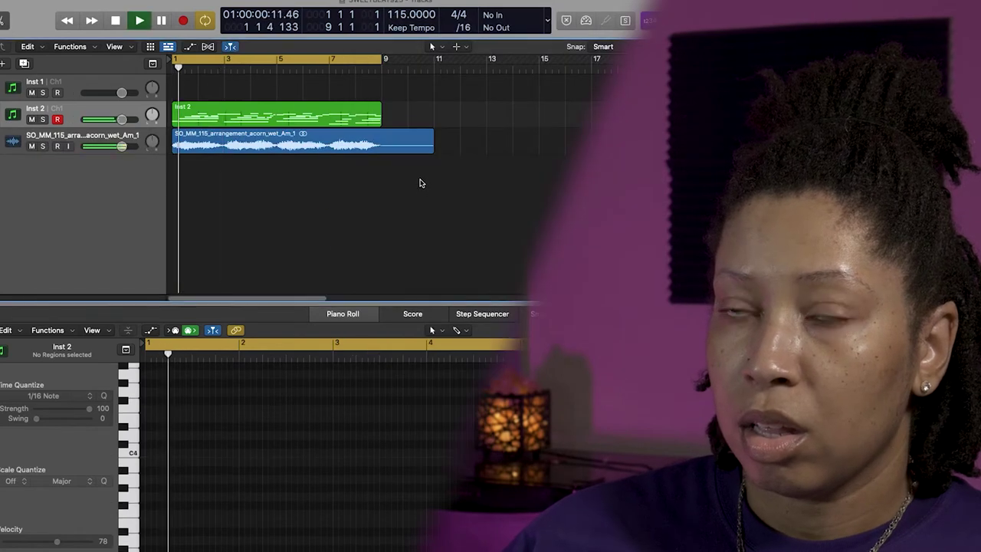
pyautogui.click(413, 147)
pyautogui.moveTo(414, 146); pyautogui.dragTo(382, 150)
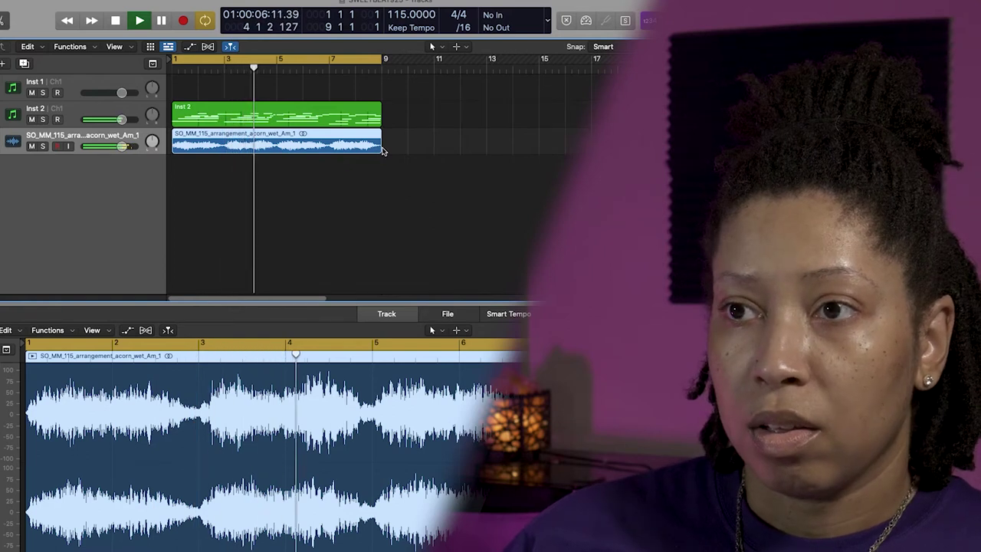
pyautogui.press('space')
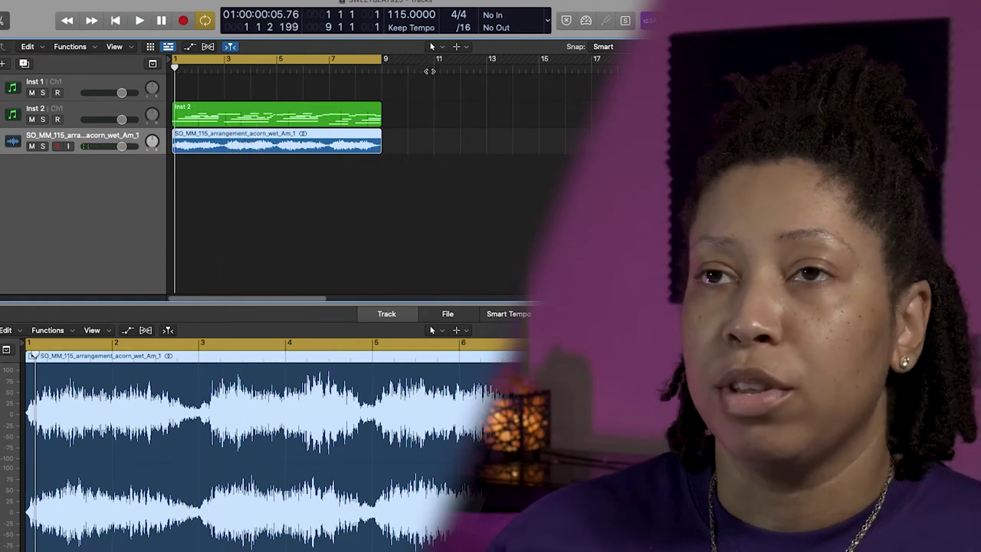
# Lower the vocal sample track's volume and raise the low-cut frequency in its Channel EQ.
pyautogui.click(86, 170)
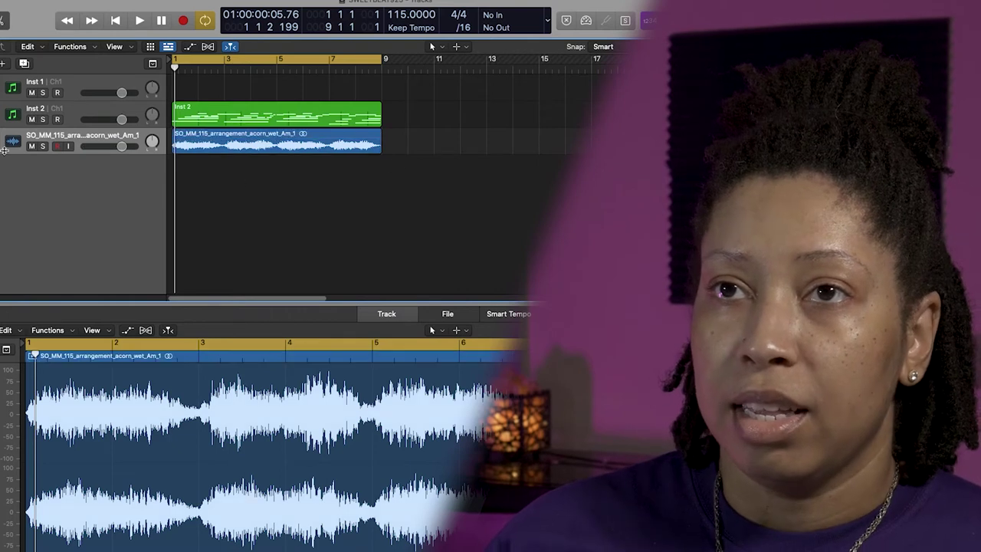
pyautogui.moveTo(116, 146); pyautogui.dragTo(111, 146)
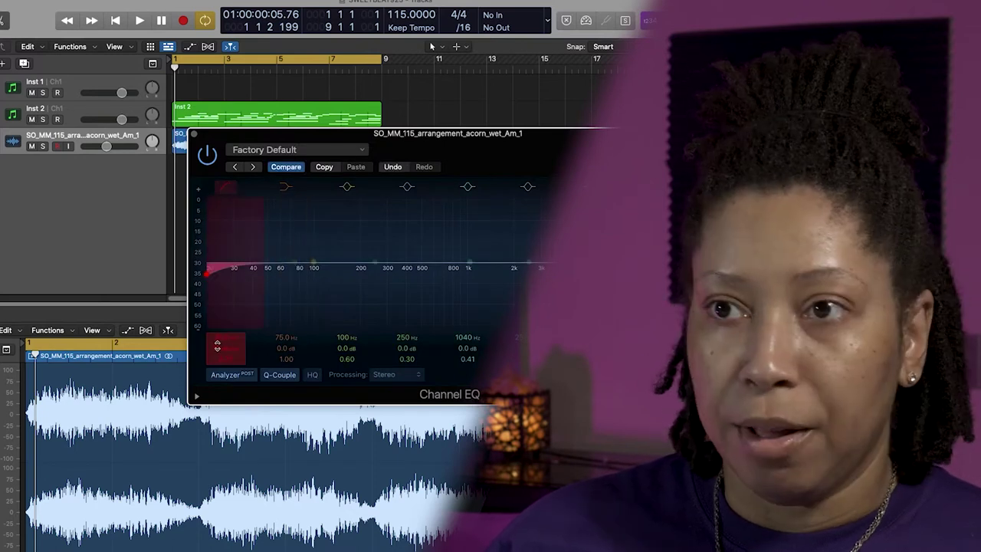
pyautogui.moveTo(207, 270); pyautogui.dragTo(374, 268)
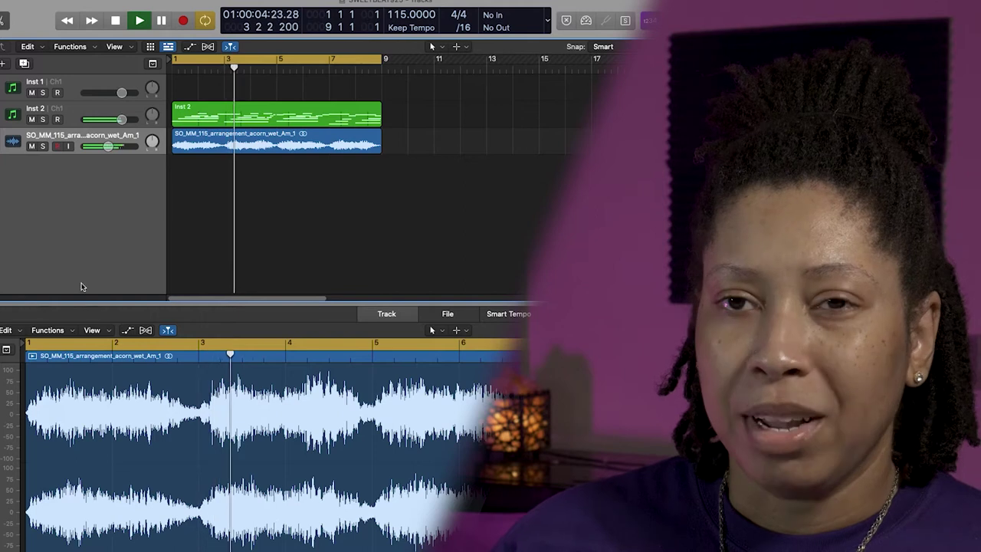
# Stop playback and insert ValhallaSupermassive on the vocal sample track.
pyautogui.press('space')
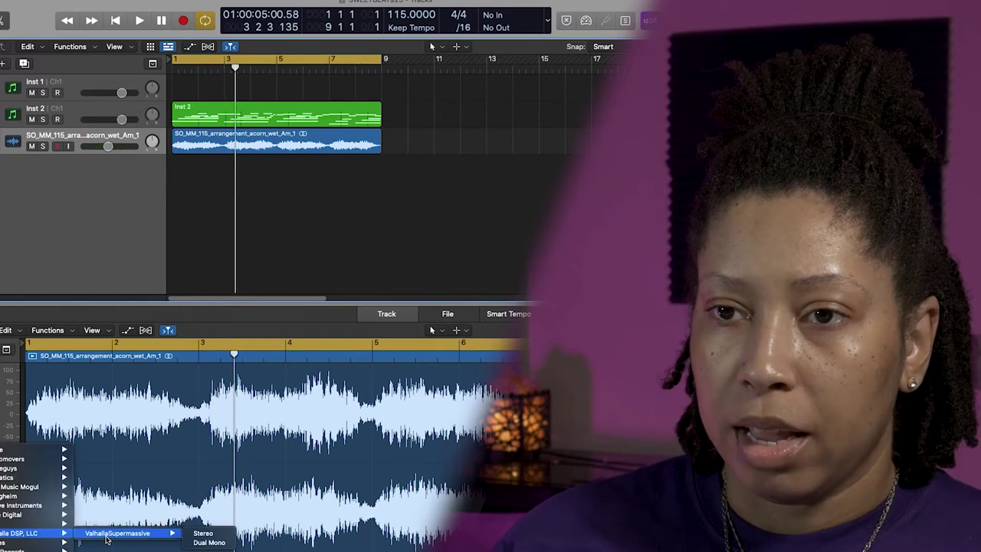
pyautogui.click(115, 530)
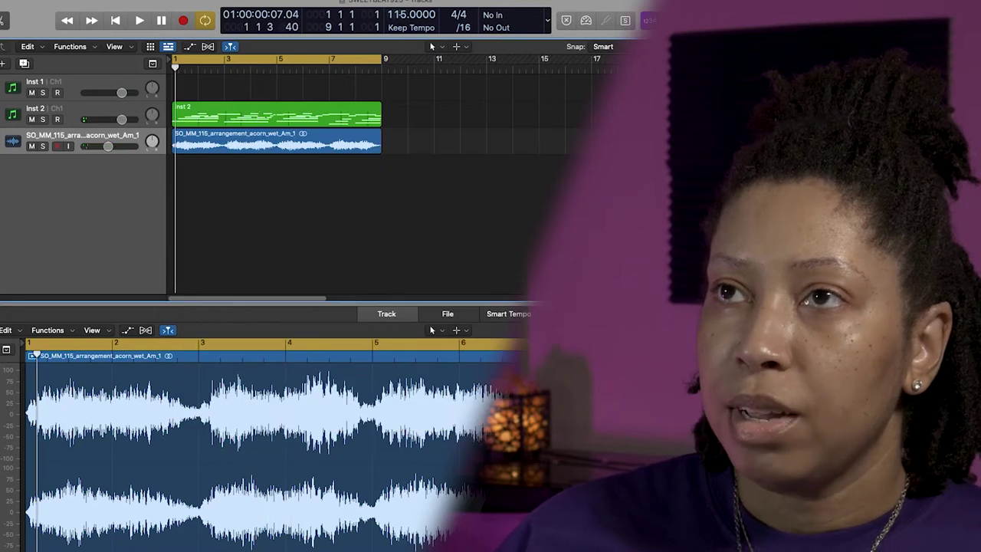
# Set the project tempo to 140 and time-stretch the vocal region to the eight-bar locator range.
pyautogui.moveTo(412, 13); pyautogui.dragTo(411, 0)
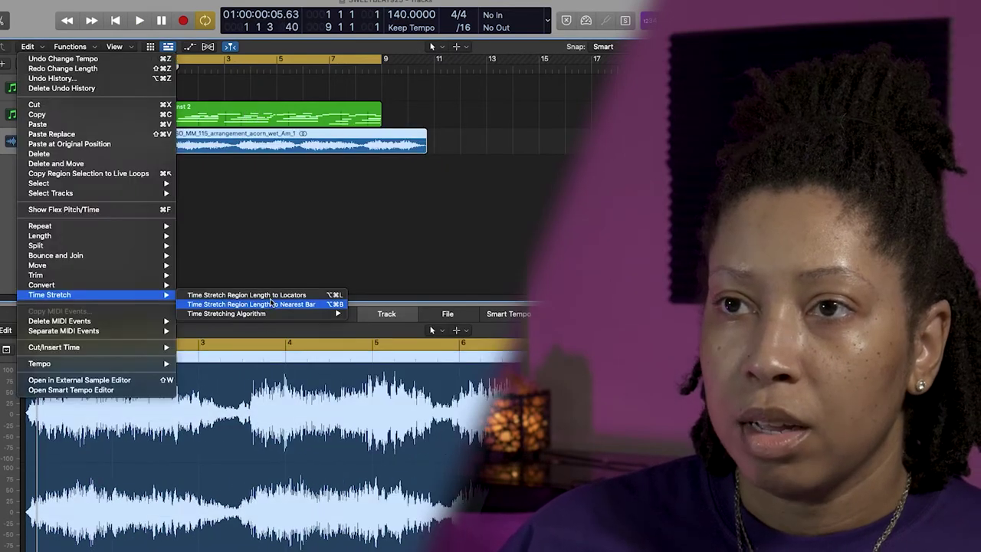
pyautogui.click(335, 305)
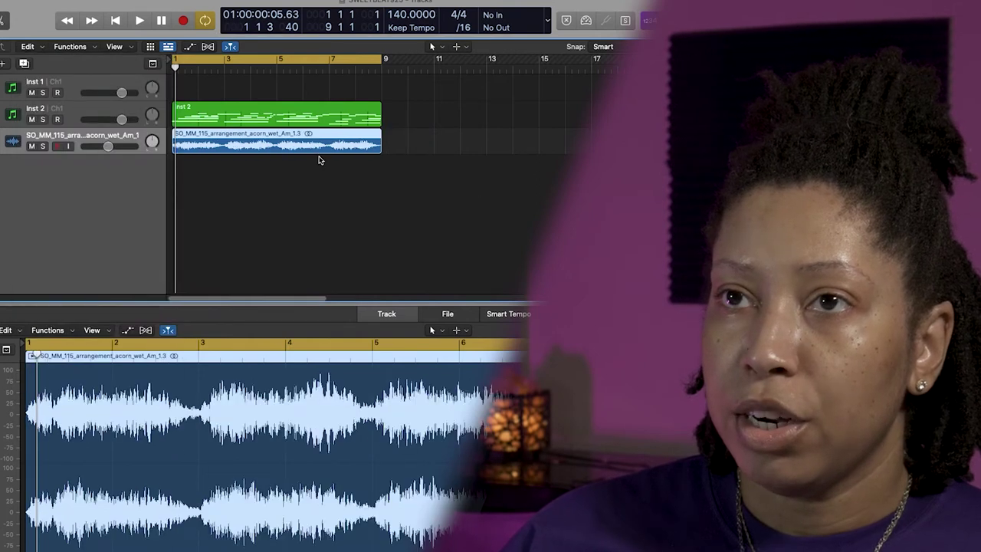
# Play the loop and adjust the Tremolo rate on the vocal sample track.
pyautogui.press('space')
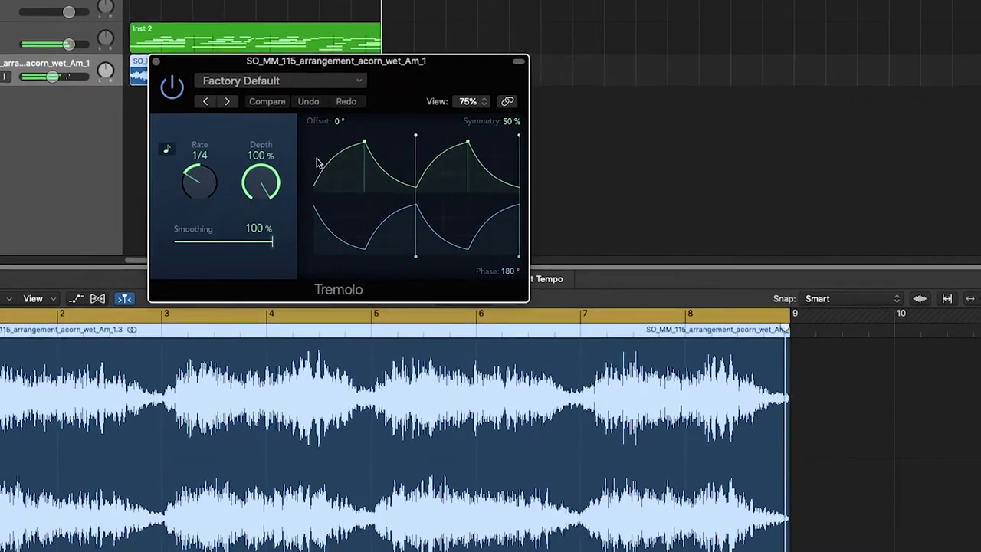
pyautogui.moveTo(196, 170); pyautogui.dragTo(105, 190)
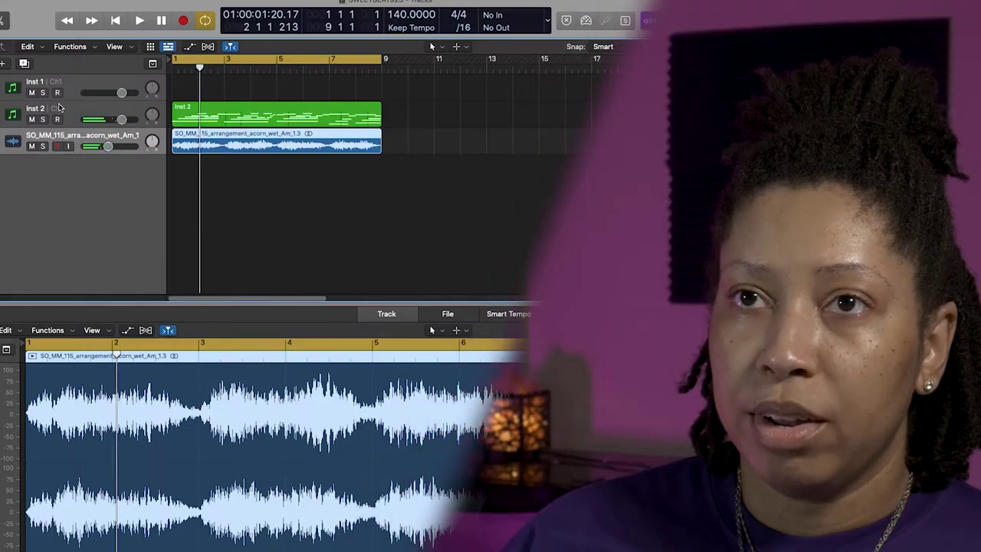
# Enable the low-cut band in the Channel EQ on Inst 2 and adjust it while auditioning the loop.
pyautogui.click(64, 118)
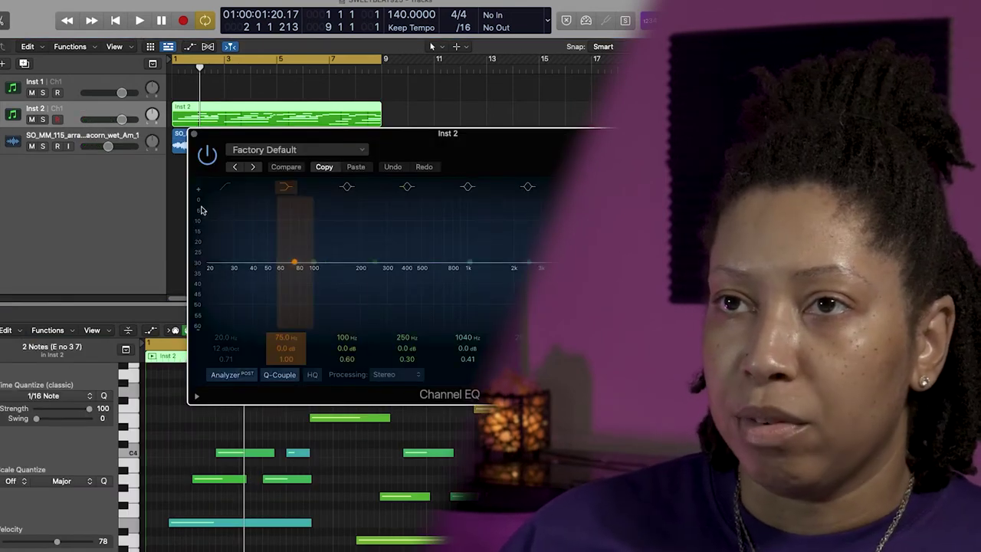
pyautogui.click(216, 335)
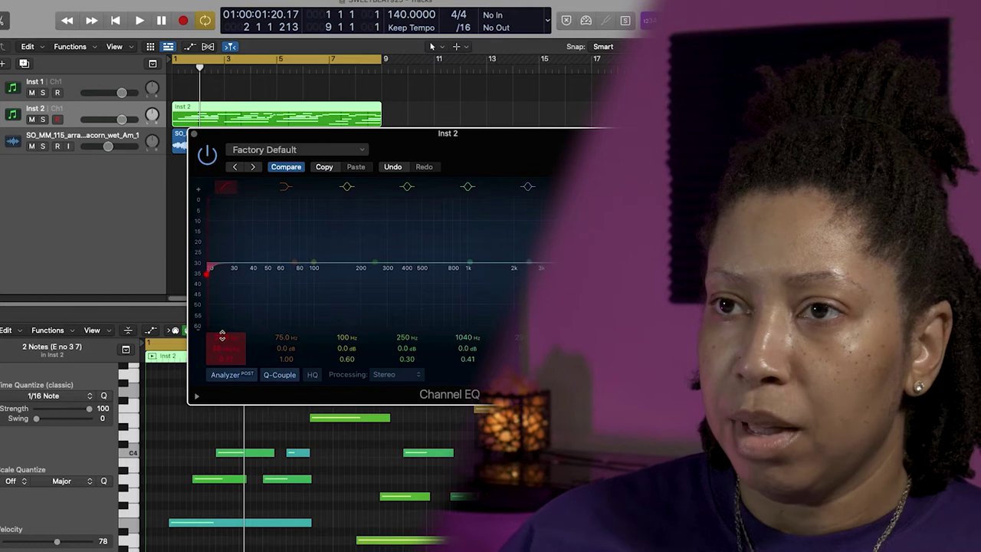
pyautogui.press('space')
pyautogui.moveTo(222, 337)
pyautogui.mouseDown()
pyautogui.moveTo(222, 299)
pyautogui.moveTo(223, 339)
pyautogui.mouseUp()
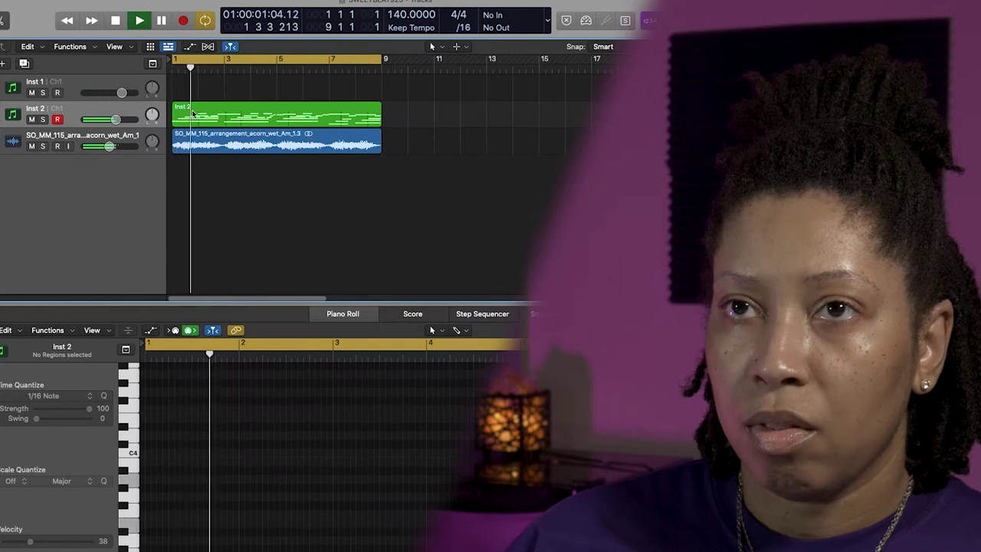
pyautogui.press('space')
# Record a single sustained note in bar 8 on Inst 1 and delete the extra region recorded at bar 1.
pyautogui.press('Up')
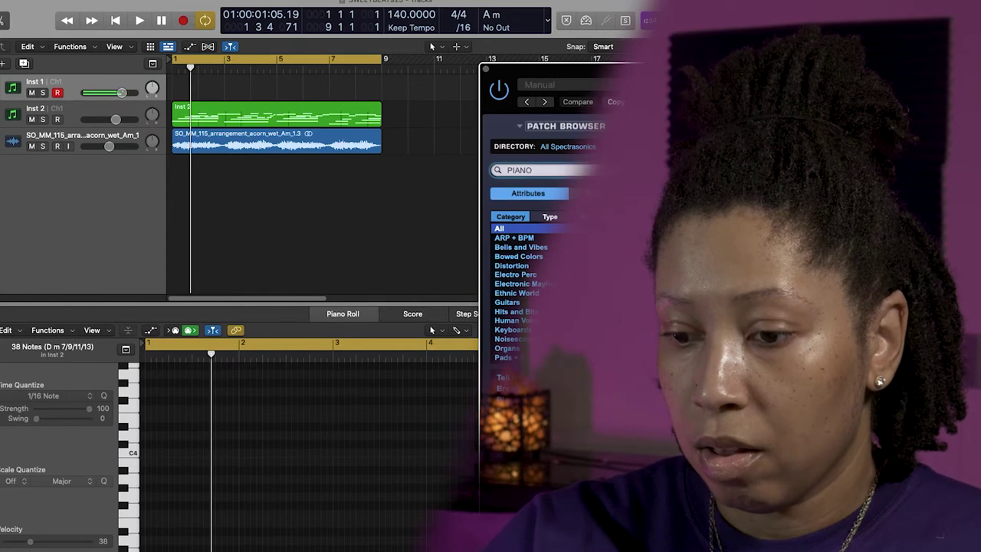
pyautogui.press('space')
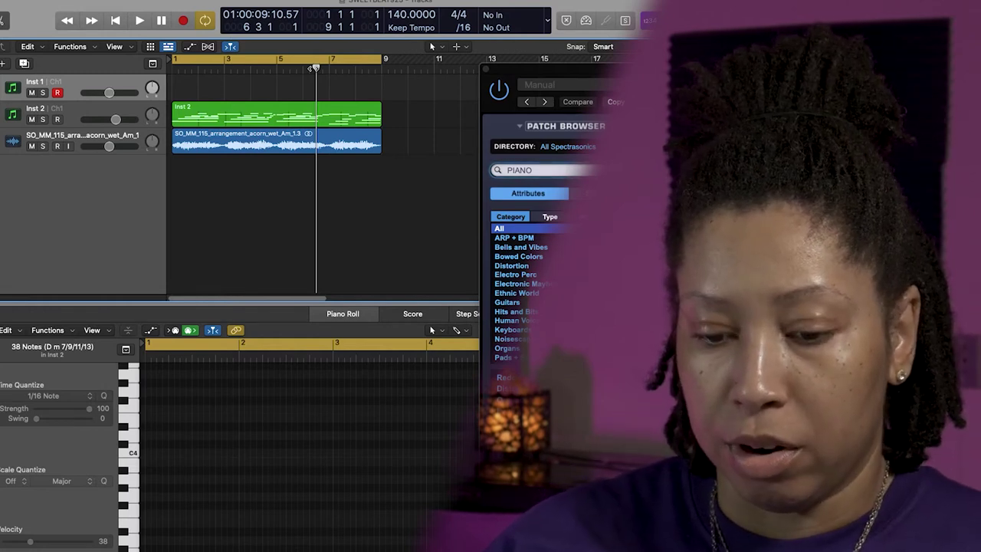
pyautogui.press('space')
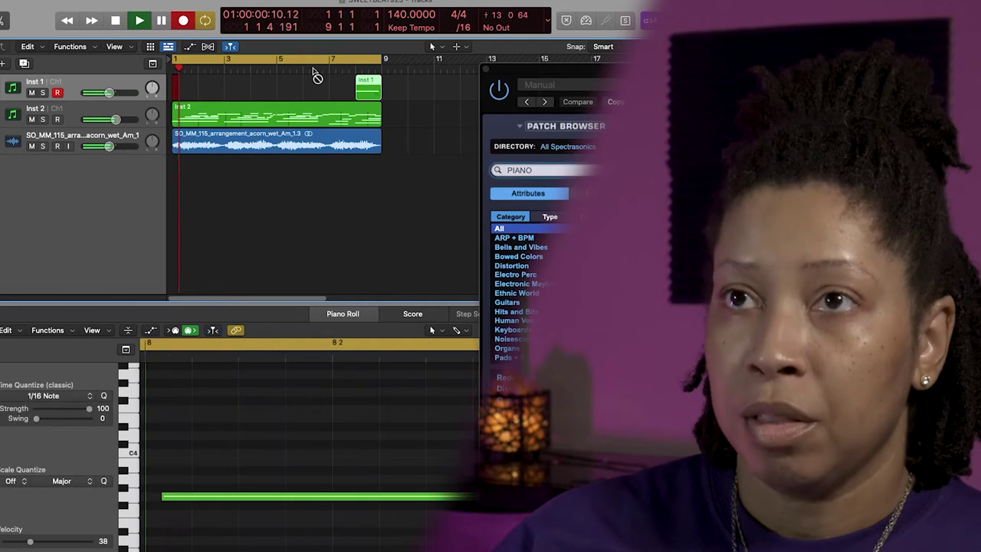
pyautogui.press('space')
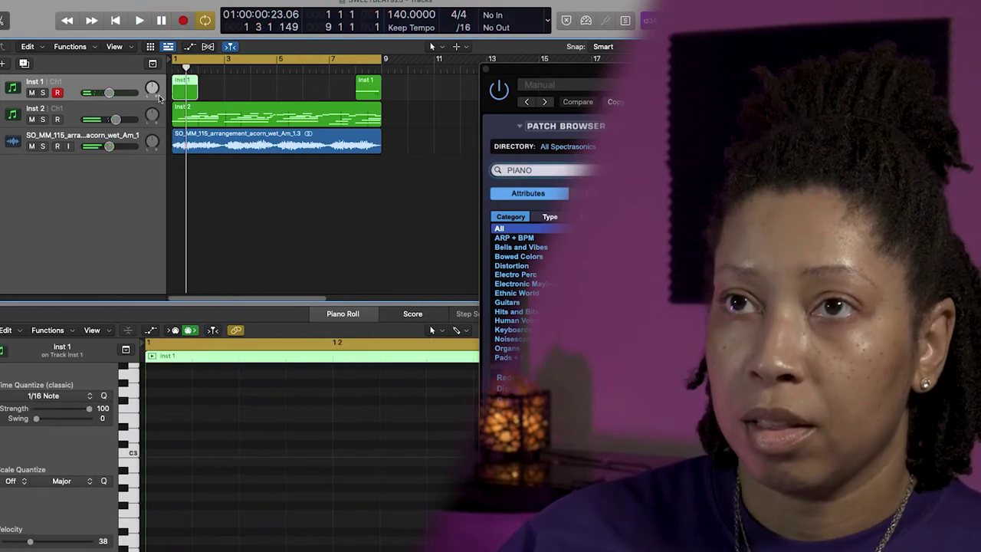
pyautogui.press('Delete')
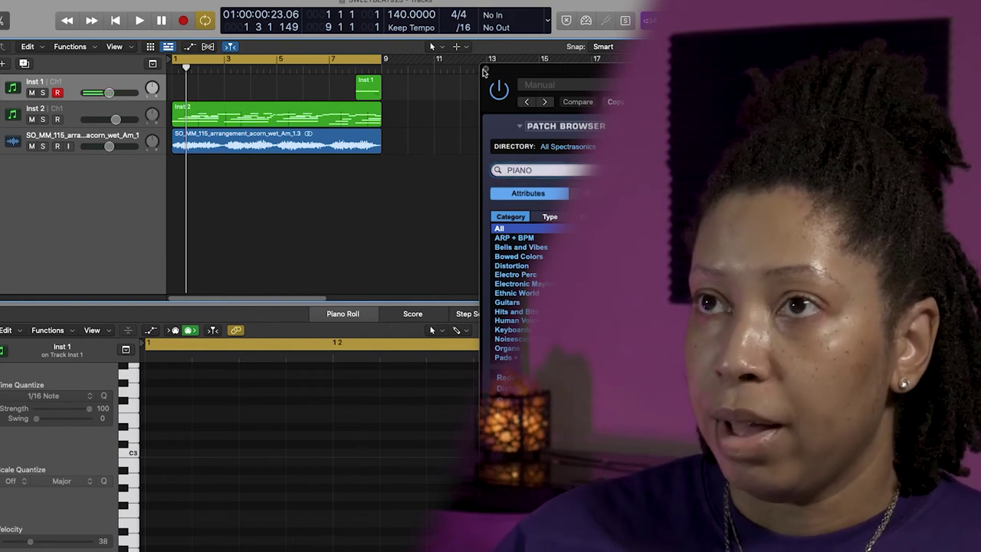
# Raise the sustained note in the bar 8 Inst 1 region two semitones to A3 and lower the track's volume.
pyautogui.click(484, 71)
pyautogui.click(372, 84)
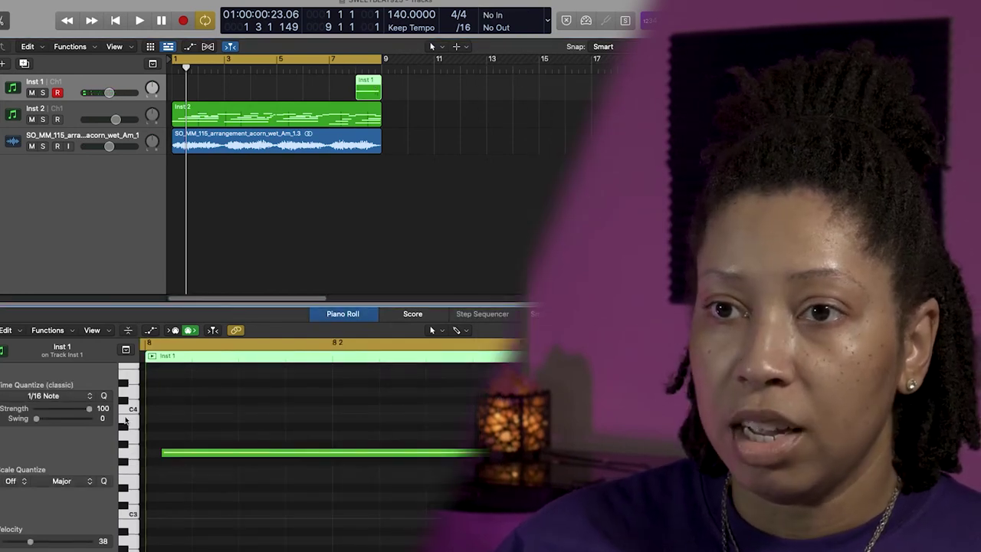
pyautogui.moveTo(176, 453); pyautogui.dragTo(174, 443)
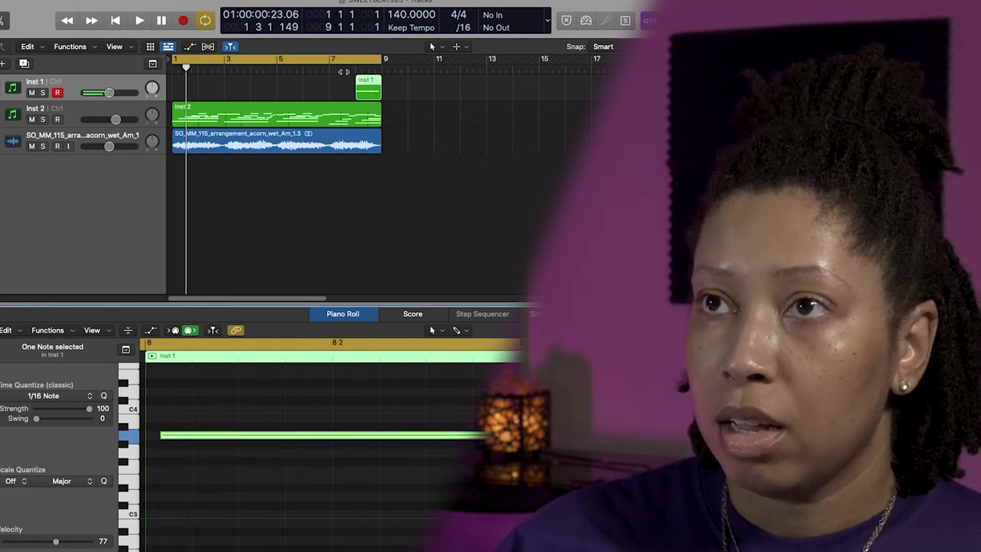
pyautogui.hotkey('shift', 'space')
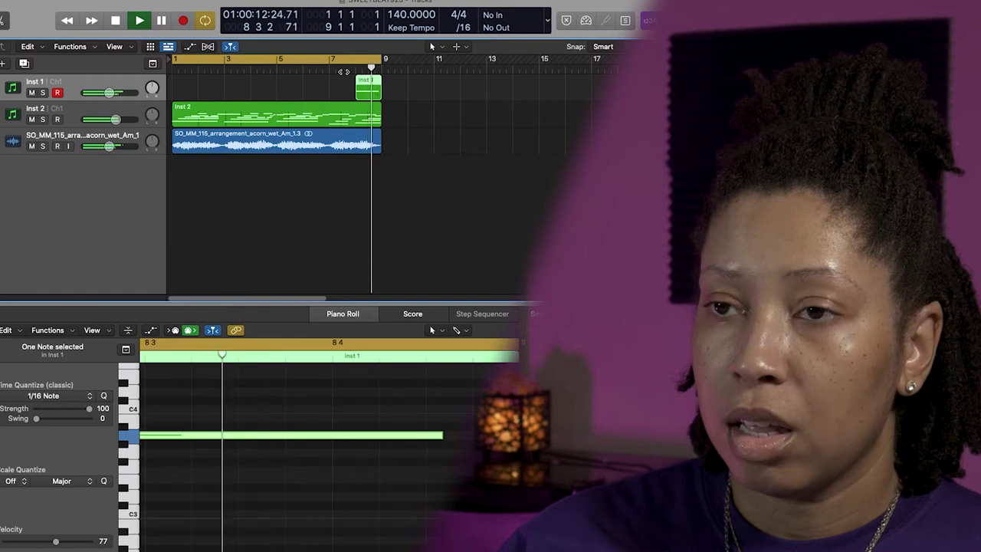
pyautogui.press('space')
pyautogui.moveTo(110, 93); pyautogui.dragTo(101, 94)
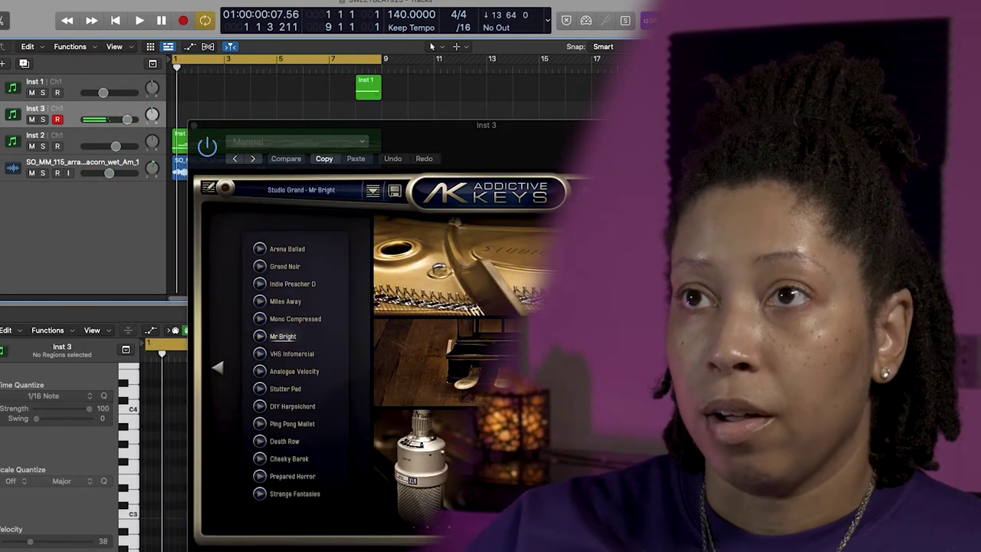
# Record a piano melody on Inst 3 with the Studio Grand Mr Bright preset, finishing at bar 9.
pyautogui.press('r')
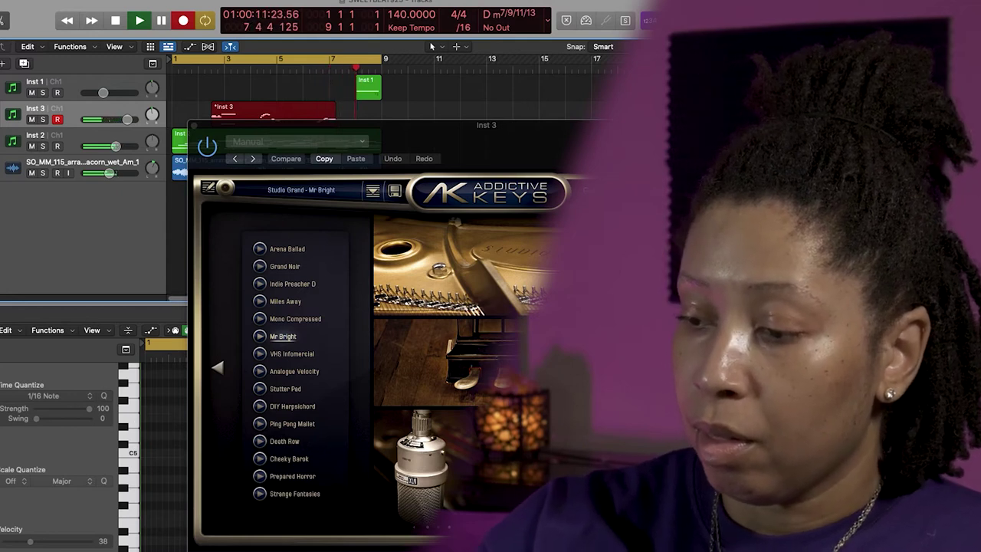
pyautogui.press('space')
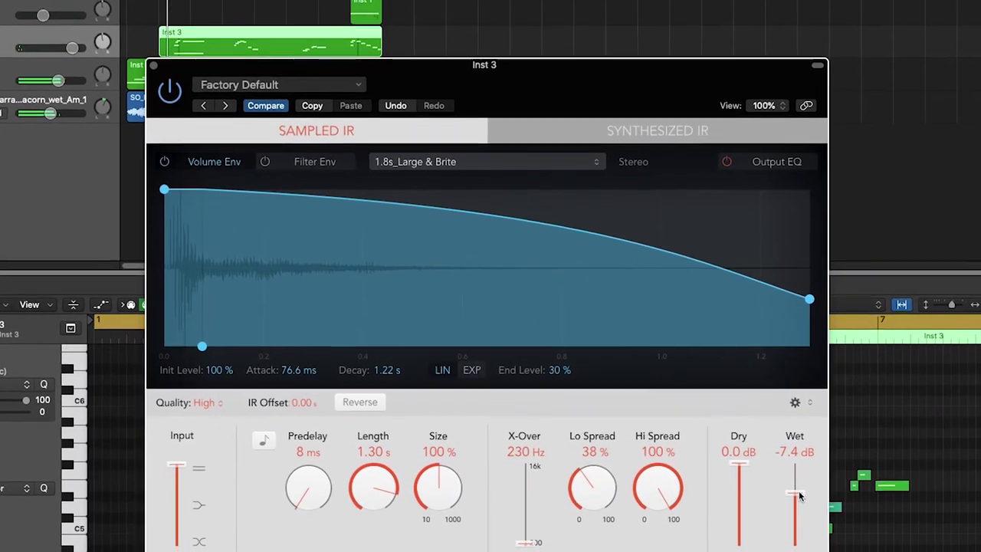
# Adjust the wet level of the Large & Brite reverb on Inst 3, then add an Echo and lower its wet level.
pyautogui.moveTo(799, 496); pyautogui.dragTo(829, 476)
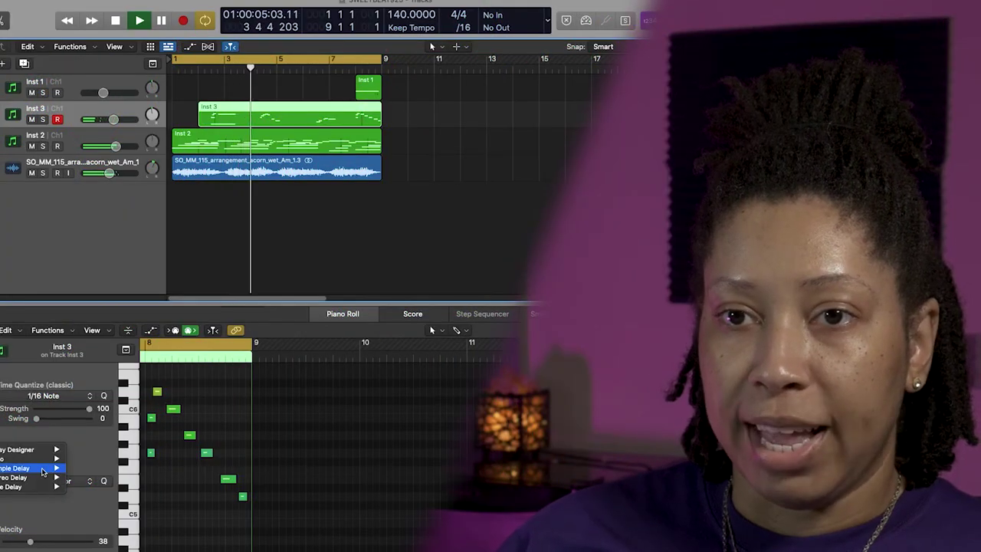
pyautogui.moveTo(30, 479)
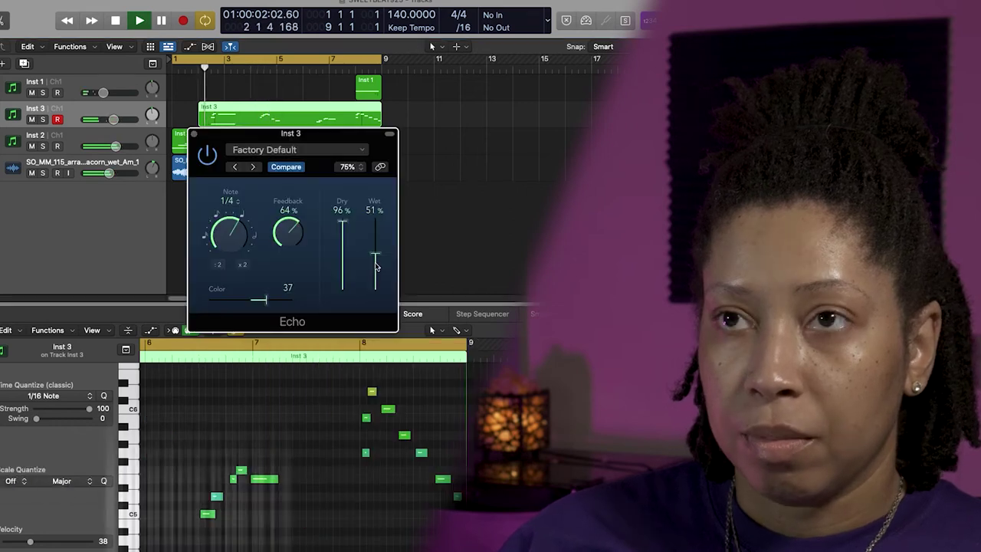
pyautogui.moveTo(375, 270); pyautogui.dragTo(376, 284)
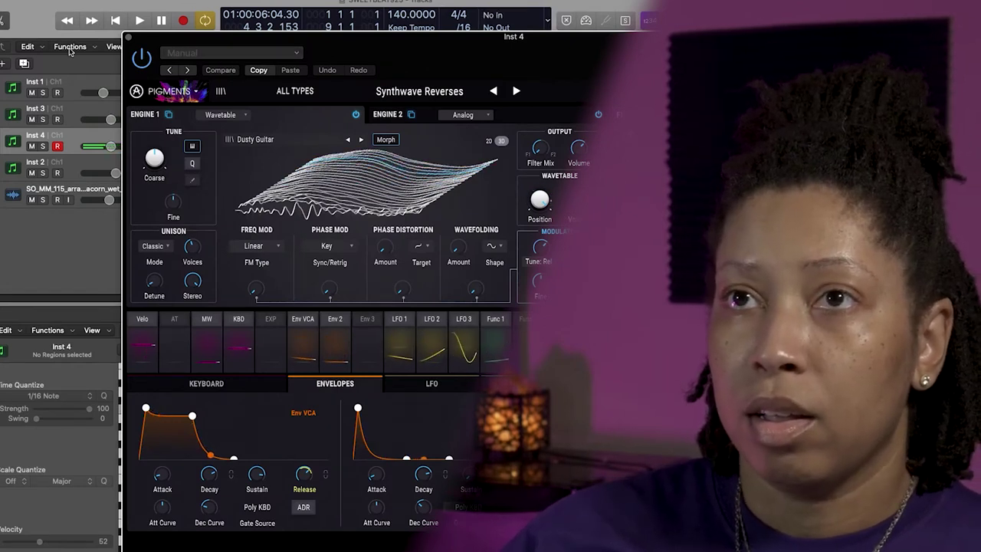
# Close the Inst 4 synth window and set the noise type of Inst 3's RC-20 Retro Color effect to Vinyl 2.
pyautogui.click(128, 38)
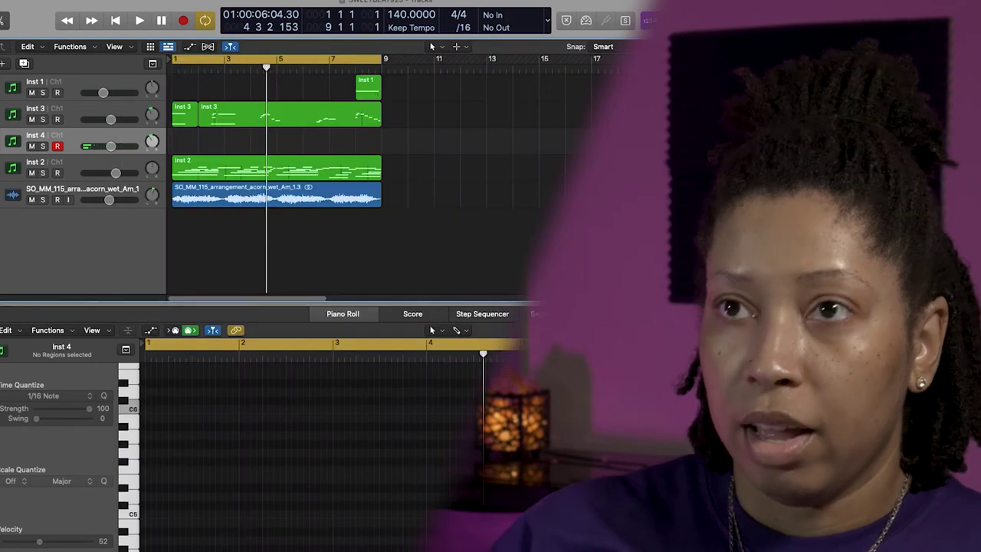
pyautogui.click(111, 114)
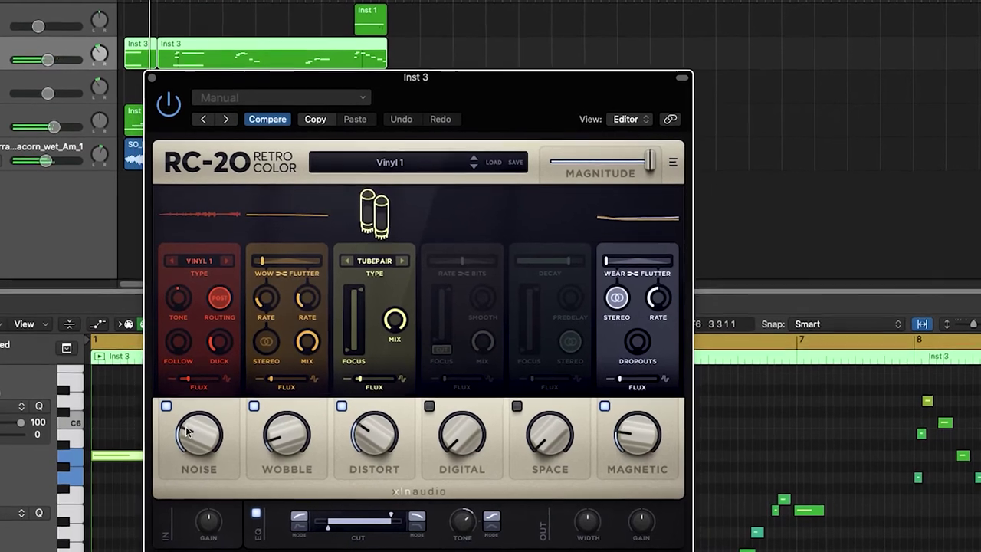
pyautogui.click(229, 258)
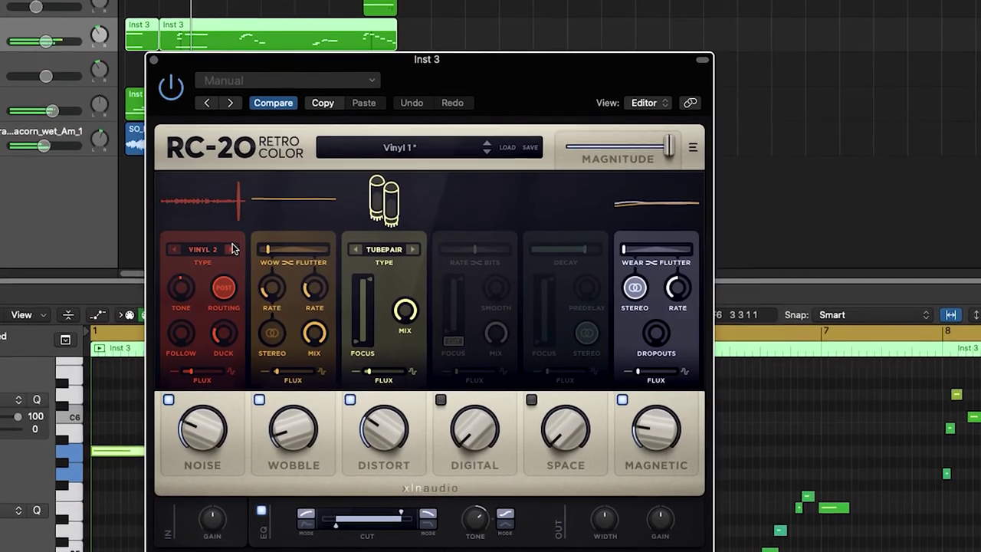
pyautogui.click(174, 246)
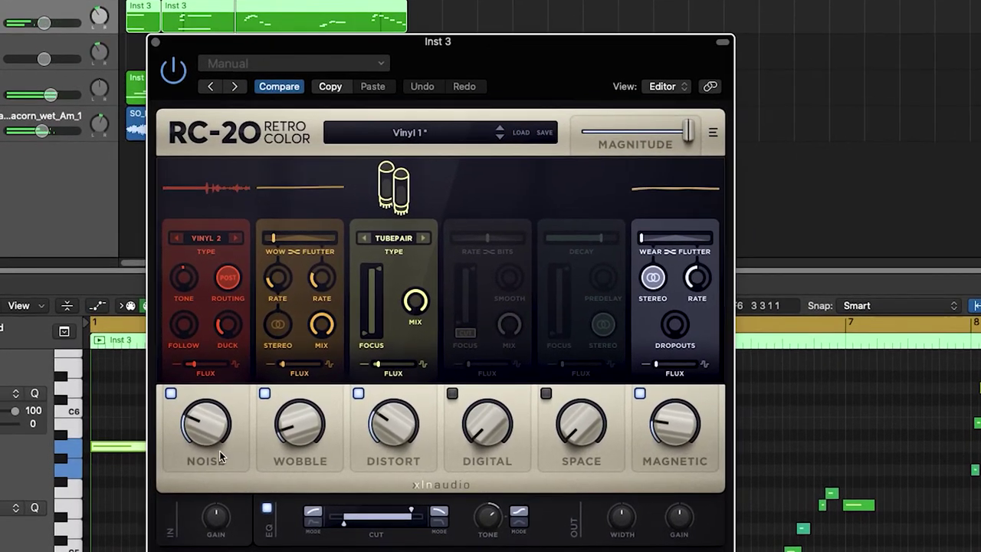
# In Inst 3's RC-20 Retro Color, enable Space, raise the Wobble amount and turn off Magnetic.
pyautogui.click(549, 392)
pyautogui.moveTo(300, 399)
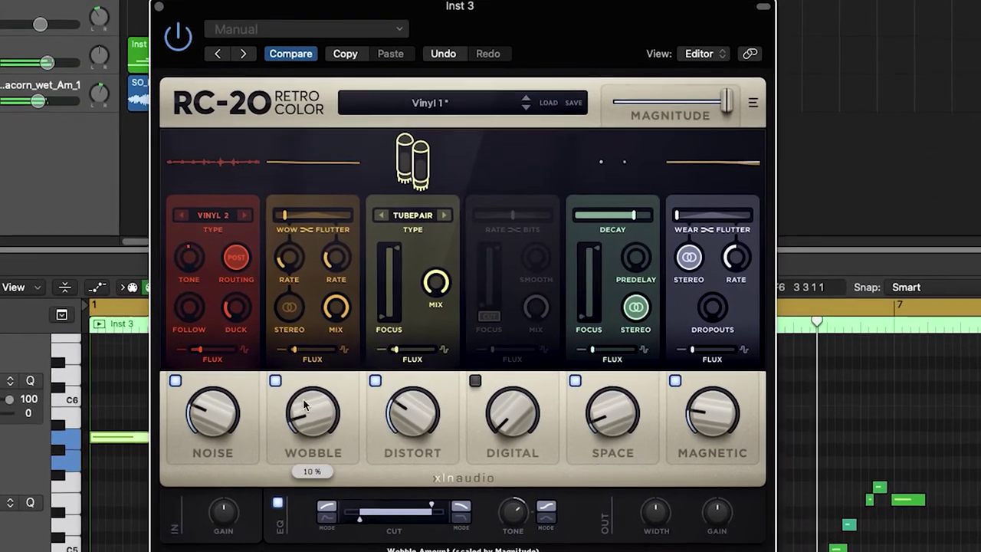
pyautogui.moveTo(307, 392); pyautogui.dragTo(309, 390)
pyautogui.click(696, 372)
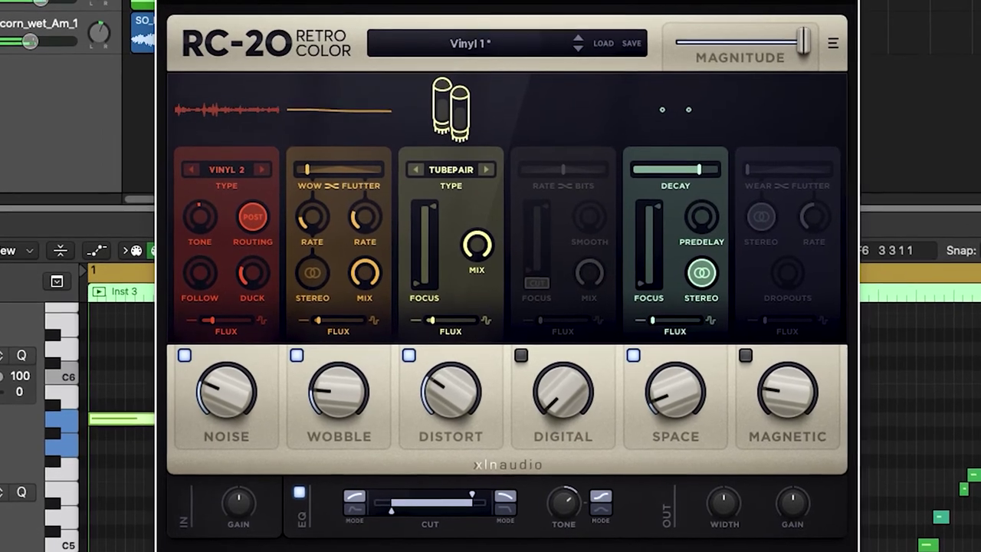
pyautogui.scroll(-1, 341, 411)
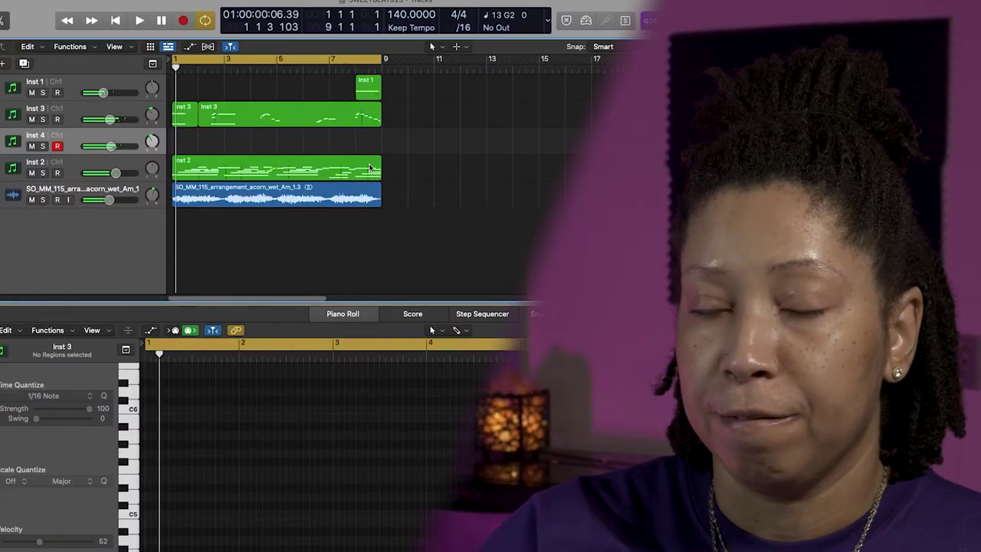
# Record a sustained part on Inst 4 over bars 1 to 8, then widen it with a stereo S1 Imager.
pyautogui.press('r')
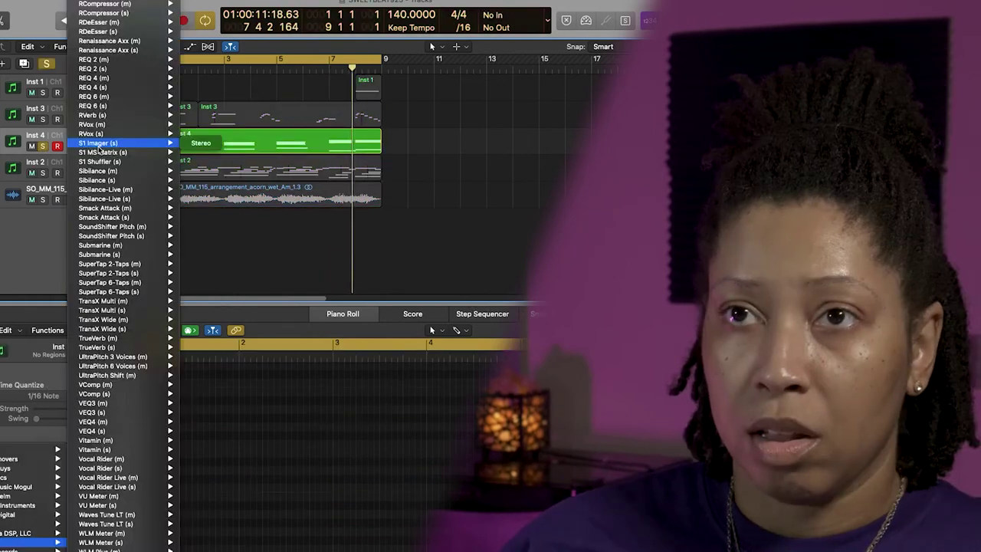
pyautogui.click(120, 138)
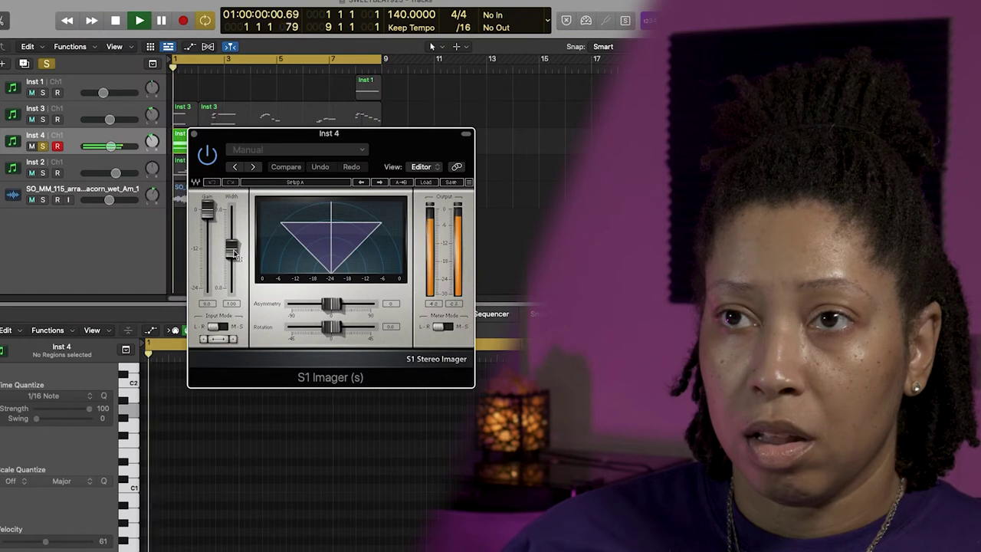
pyautogui.moveTo(234, 253); pyautogui.dragTo(230, 238)
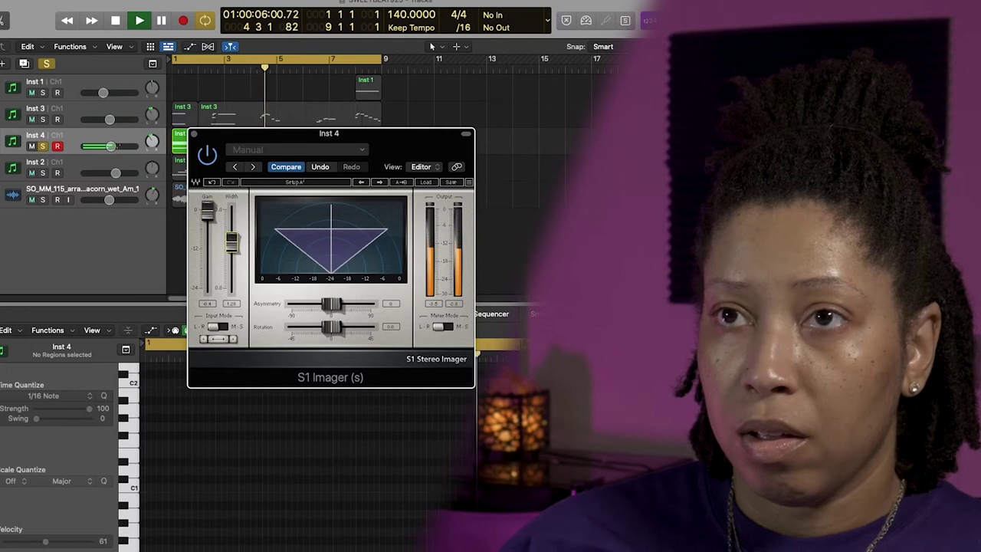
pyautogui.click(193, 134)
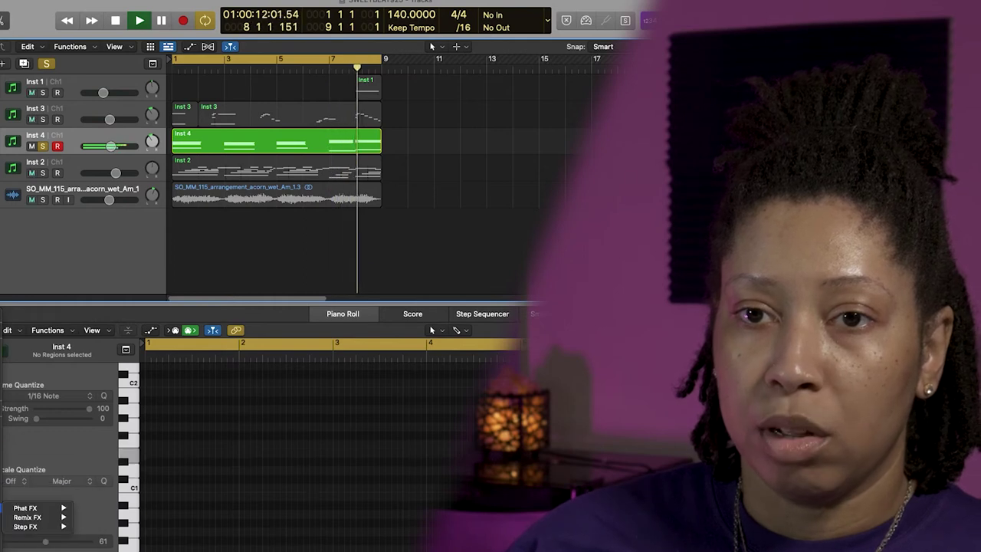
# Add a Flanger to Inst 4 with the rate at 1/4 and close its window.
pyautogui.press(',')
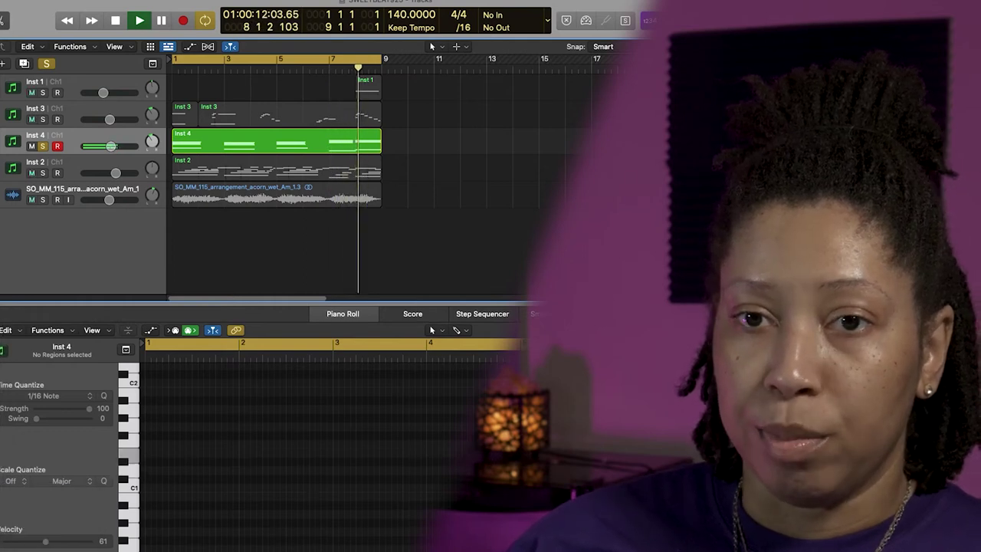
pyautogui.click(16, 523)
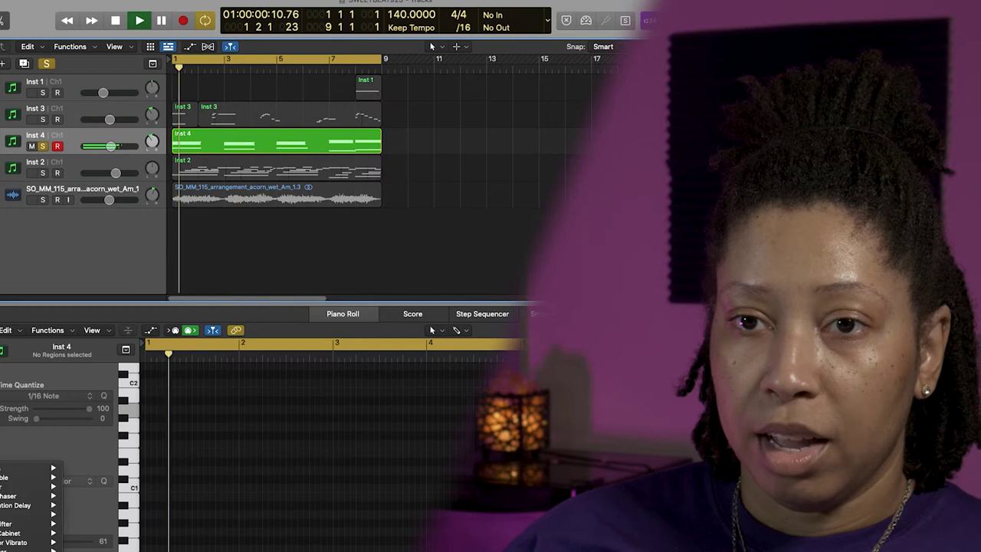
pyautogui.click(13, 487)
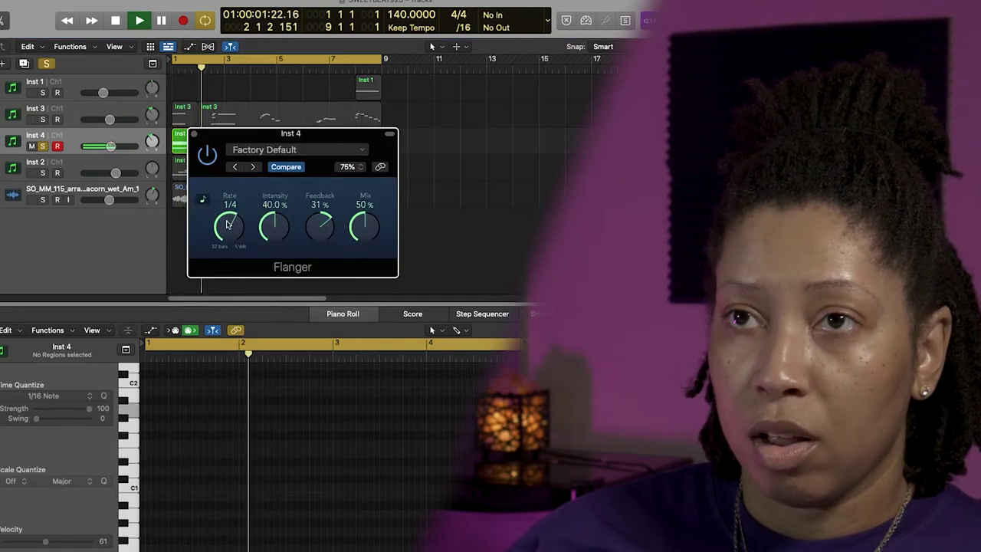
pyautogui.click(194, 135)
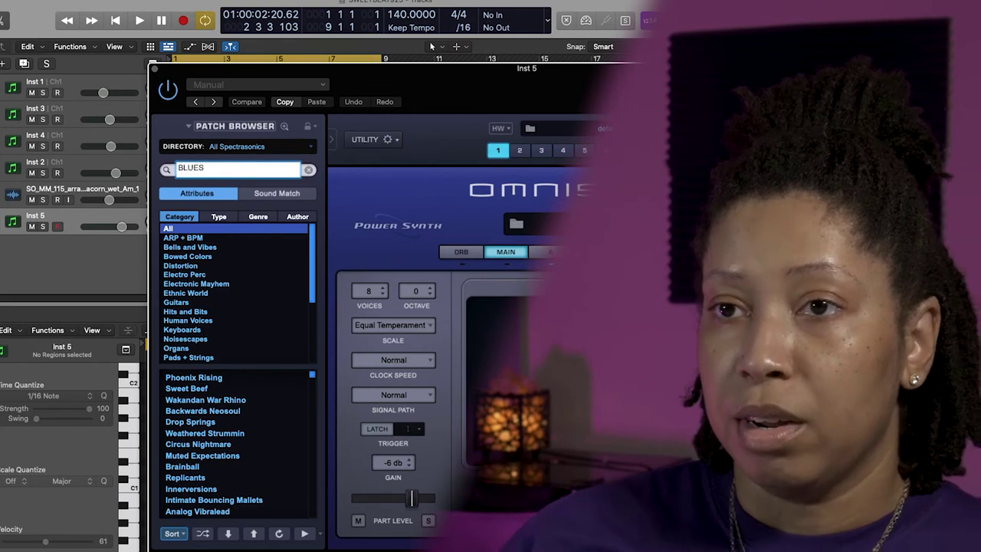
# Search the Omnisphere patches on Inst 5 for BLUES and load one of the matching patches.
pyautogui.press('Return')
pyautogui.click(204, 390)
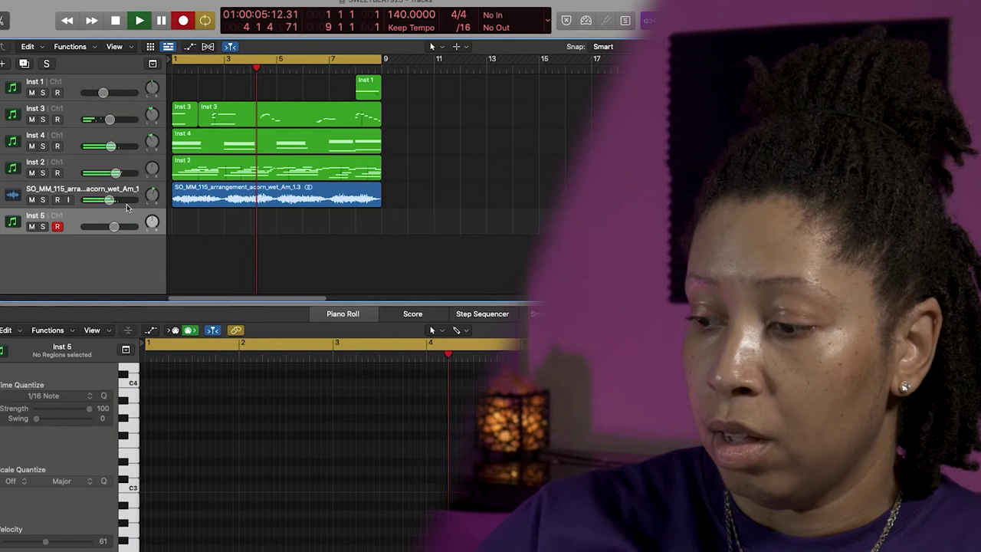
pyautogui.press('r')
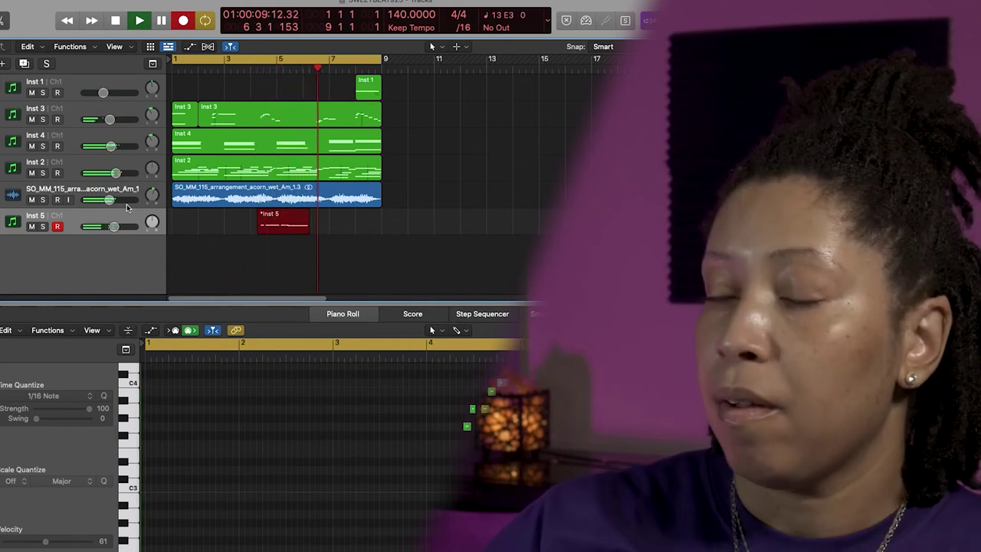
pyautogui.press('space')
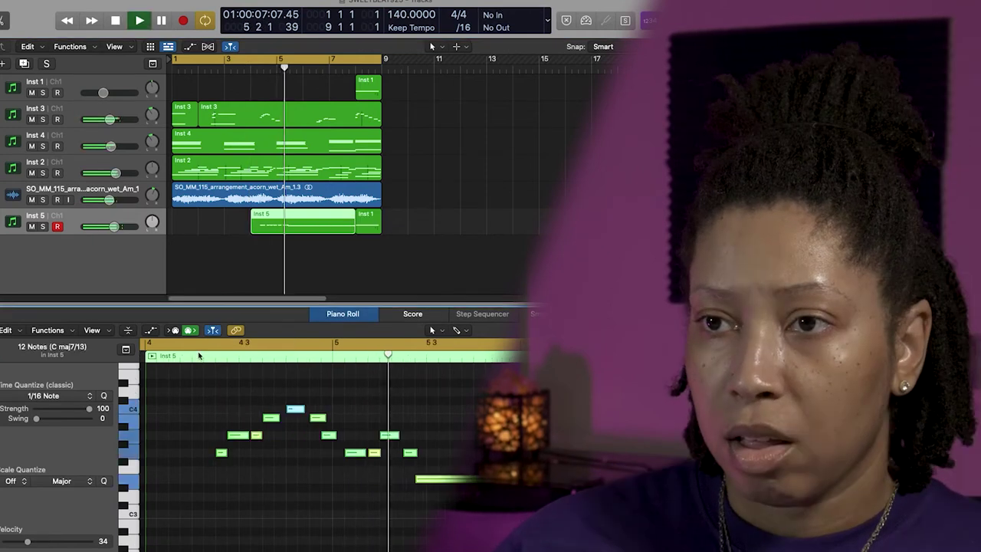
pyautogui.press('space')
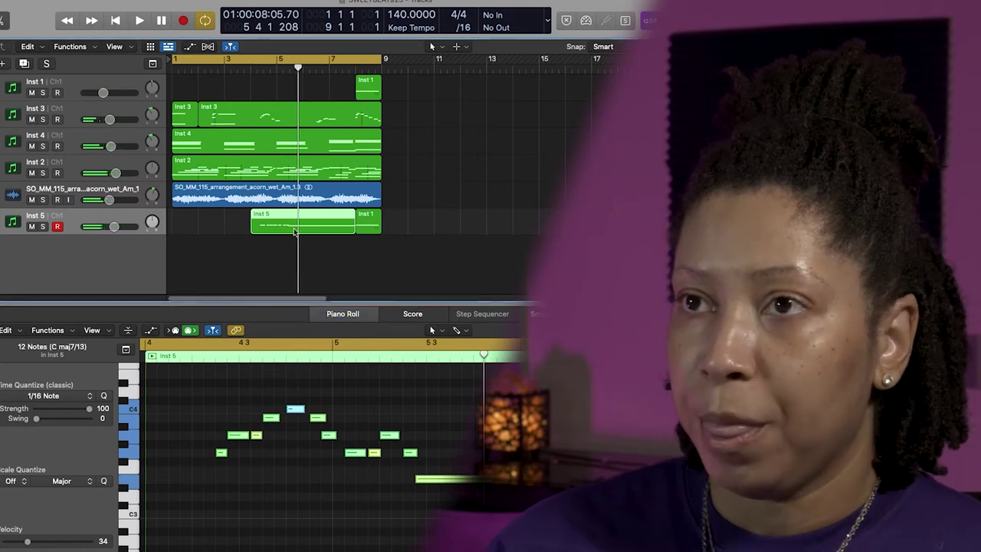
pyautogui.press('Delete')
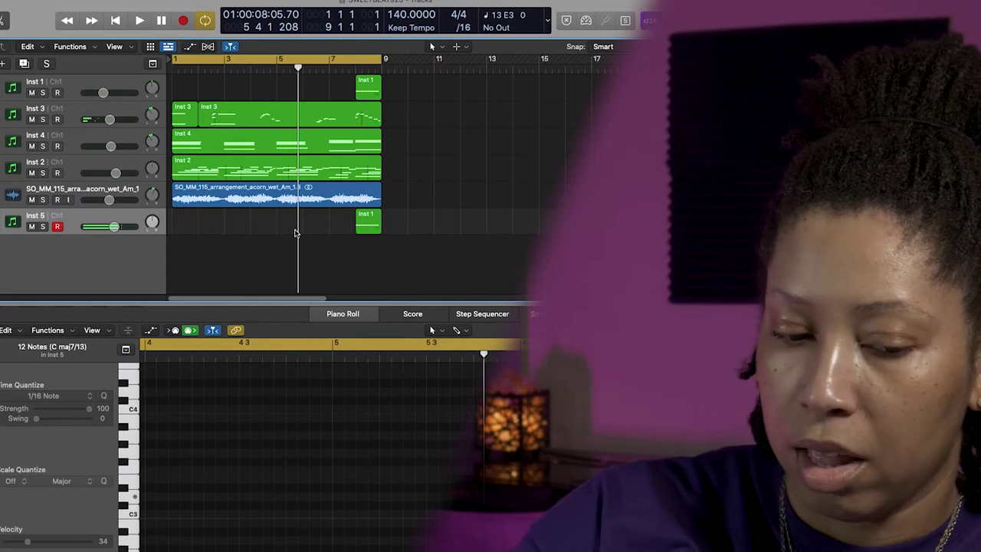
# Record a new melody on Inst 5 starting at bar 4 and play the arrangement from the start at 166 BPM.
pyautogui.press('r')
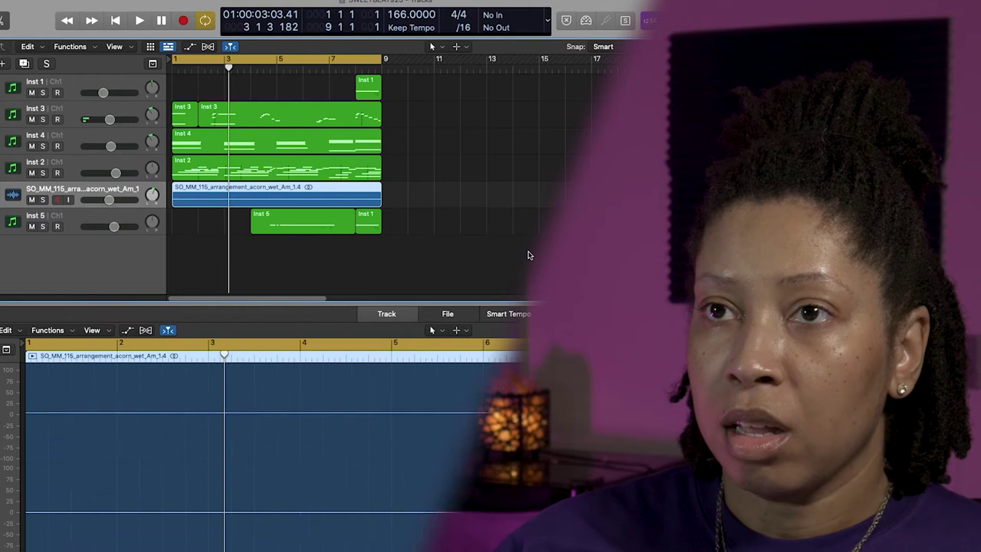
pyautogui.press('Return')
pyautogui.press('space')
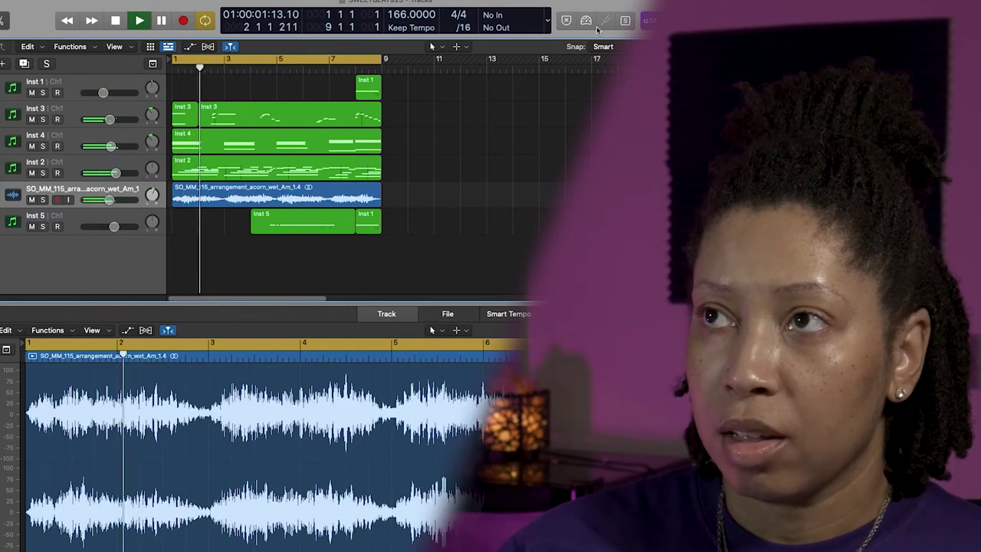
pyautogui.press('space')
# Record an eight-bar clap pattern on the Clap (1) track of the Empty Kit.
pyautogui.press('Down')
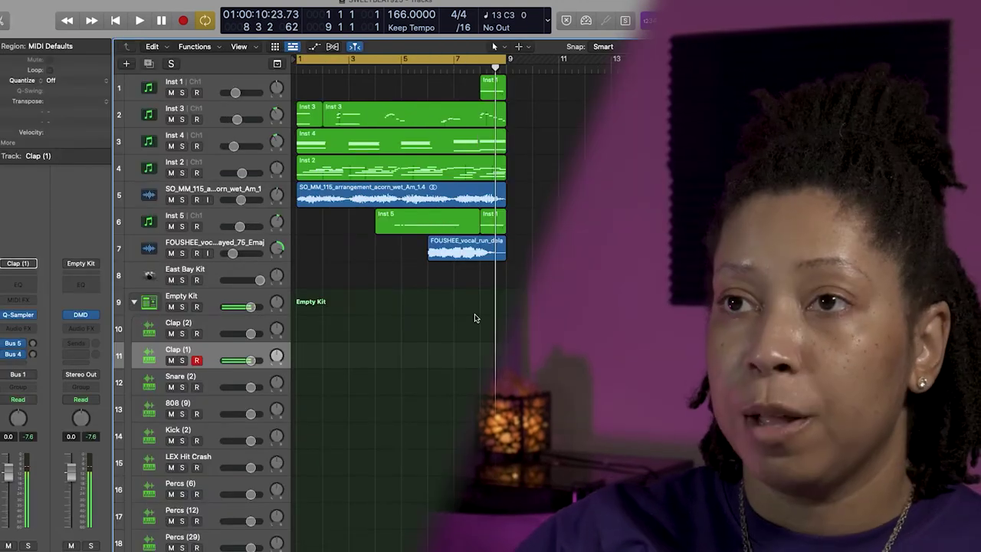
pyautogui.press('r')
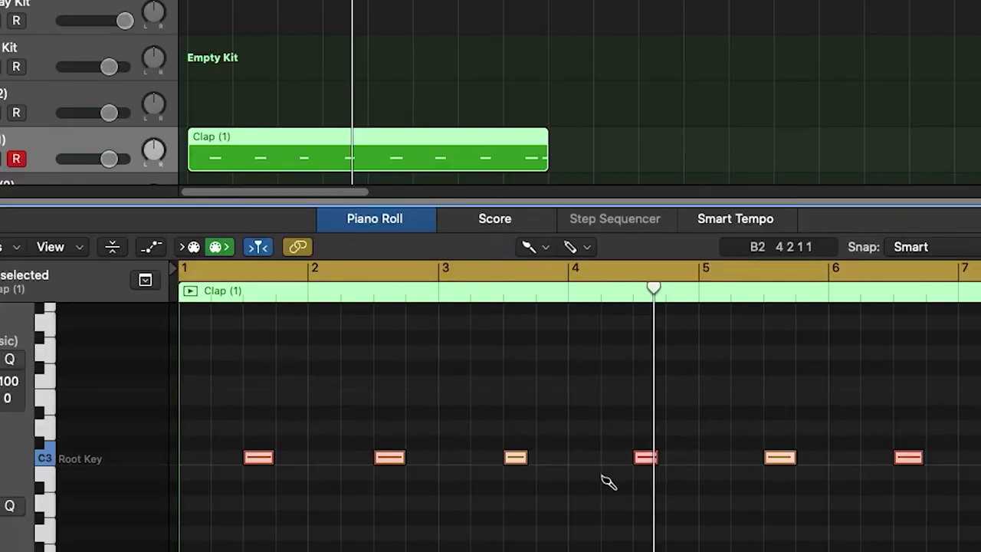
# Paint a short roll of very short B2 notes just before the bar 4 clap and play it back.
pyautogui.click(605, 472)
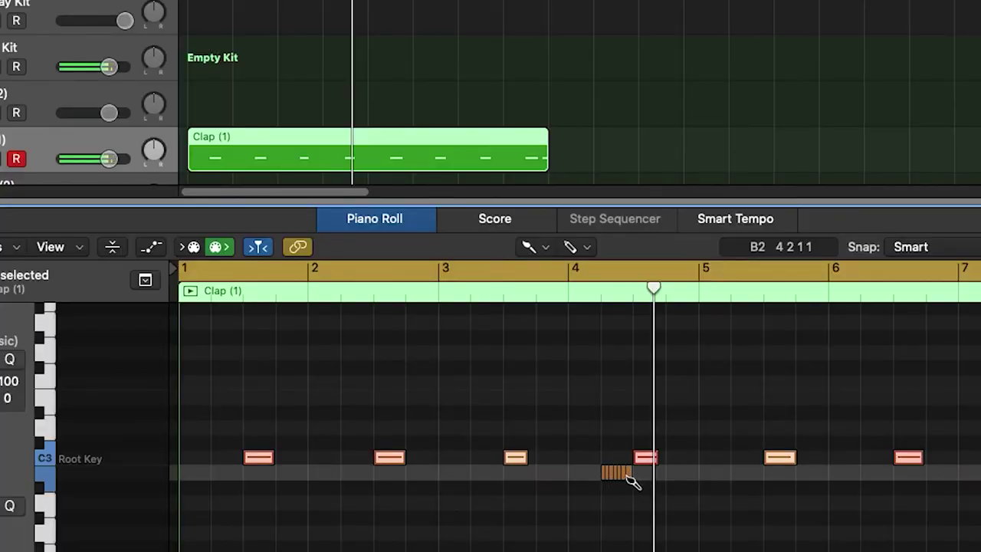
pyautogui.click(623, 354)
pyautogui.press('space')
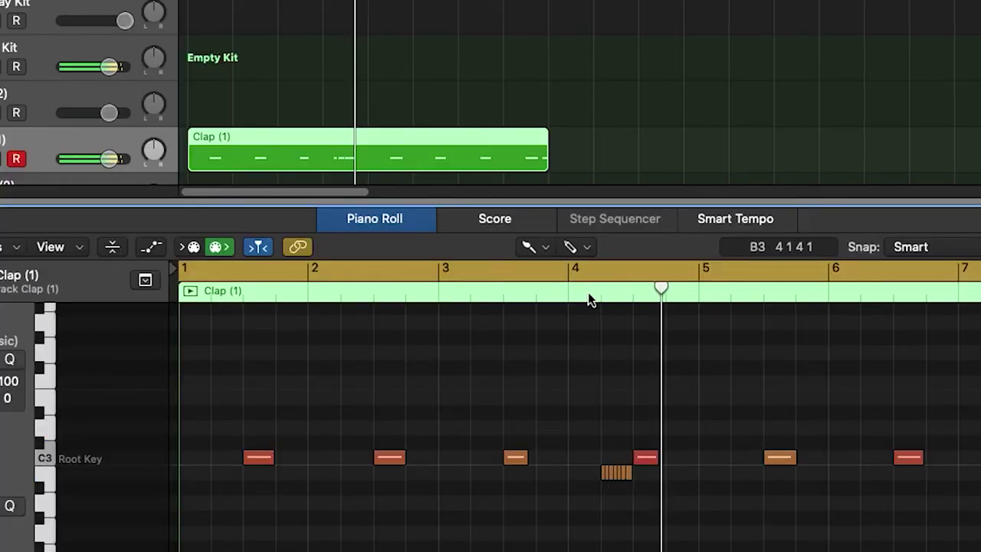
pyautogui.press('space')
# Shape the velocities of the bar 4 clap roll into a rising ramp while auditioning it.
pyautogui.press('space')
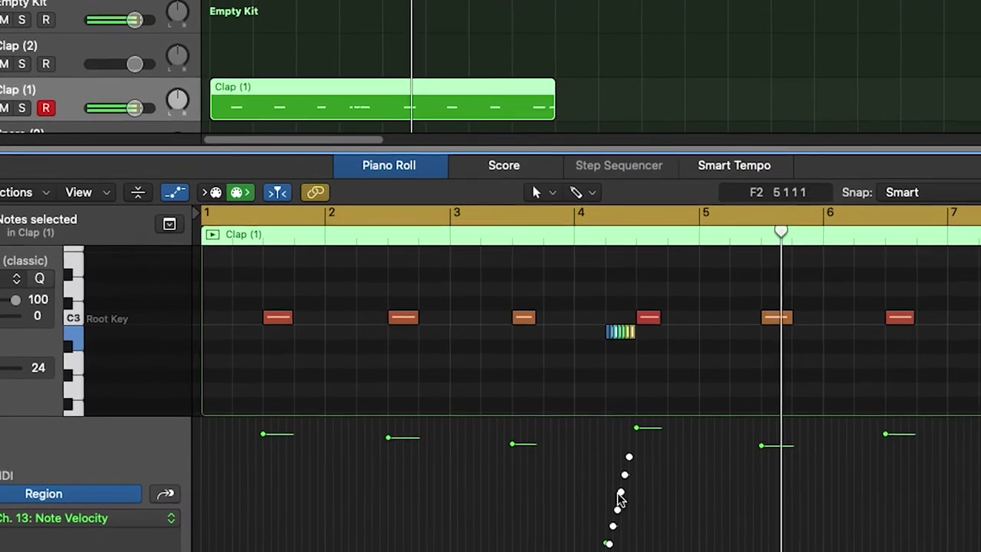
pyautogui.press('Return')
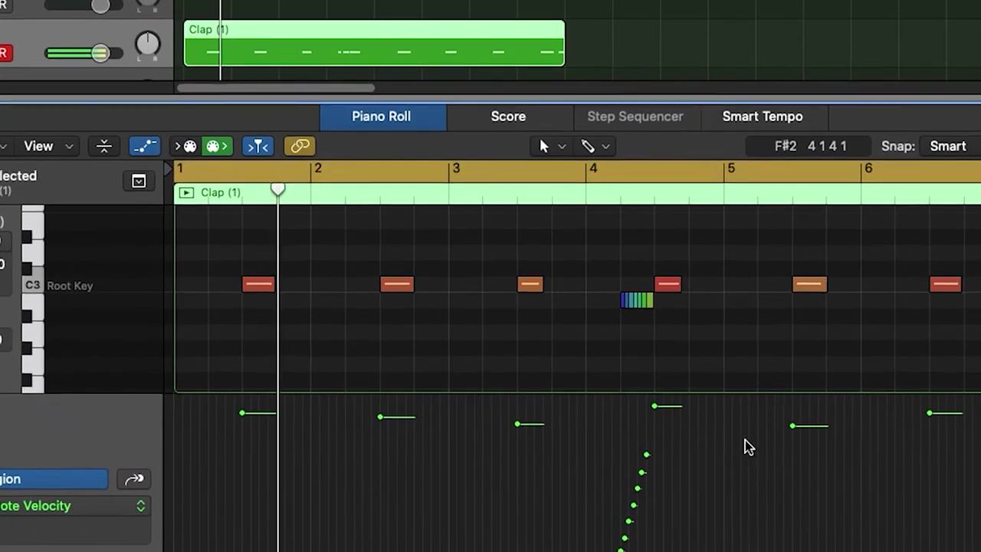
pyautogui.moveTo(649, 468)
pyautogui.mouseDown()
pyautogui.moveTo(648, 476)
pyautogui.moveTo(659, 468)
pyautogui.mouseUp()
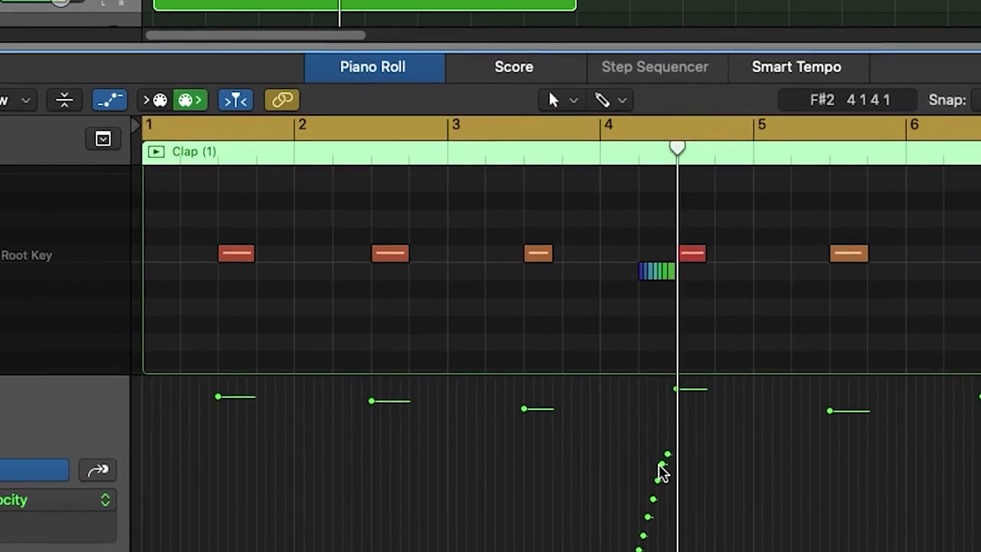
pyautogui.moveTo(621, 435); pyautogui.dragTo(700, 546)
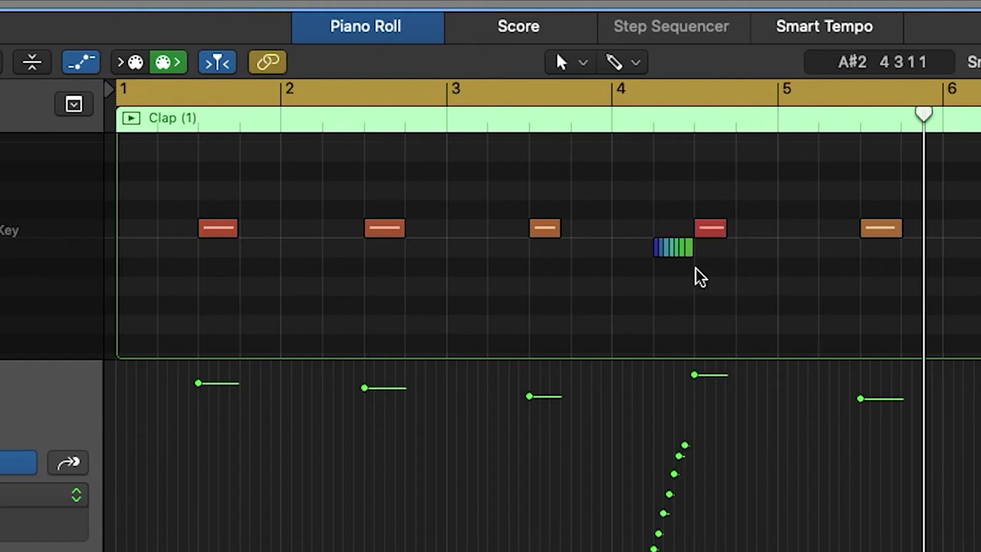
pyautogui.moveTo(658, 542); pyautogui.dragTo(652, 491)
pyautogui.click(611, 115)
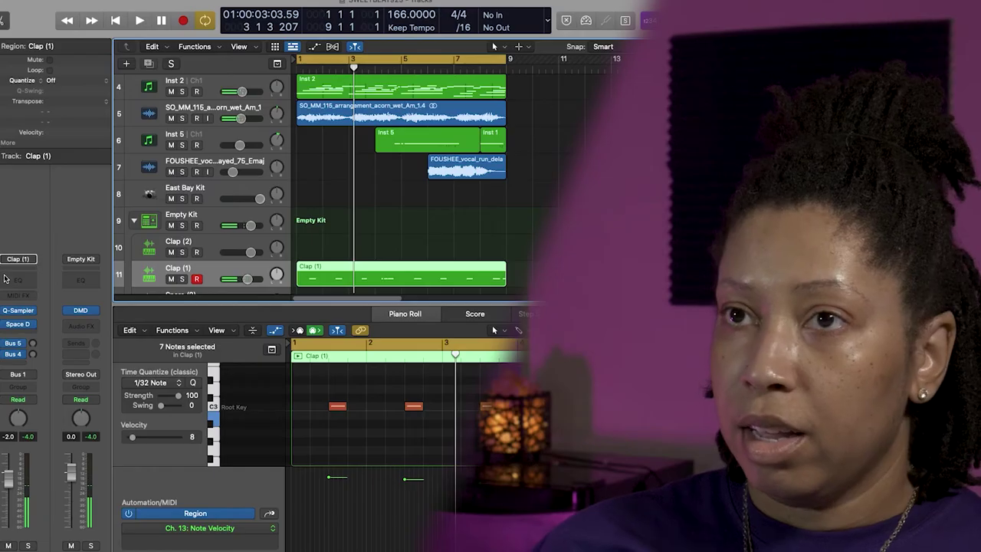
# Add a Channel EQ to the Clap (1) track and switch it to Dual Mono.
pyautogui.doubleClick(17, 323)
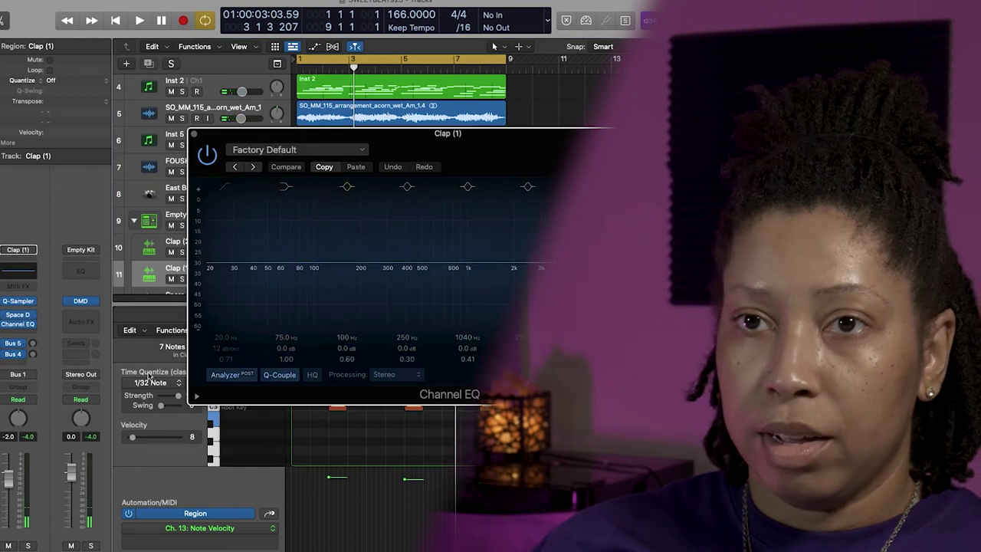
pyautogui.click(30, 301)
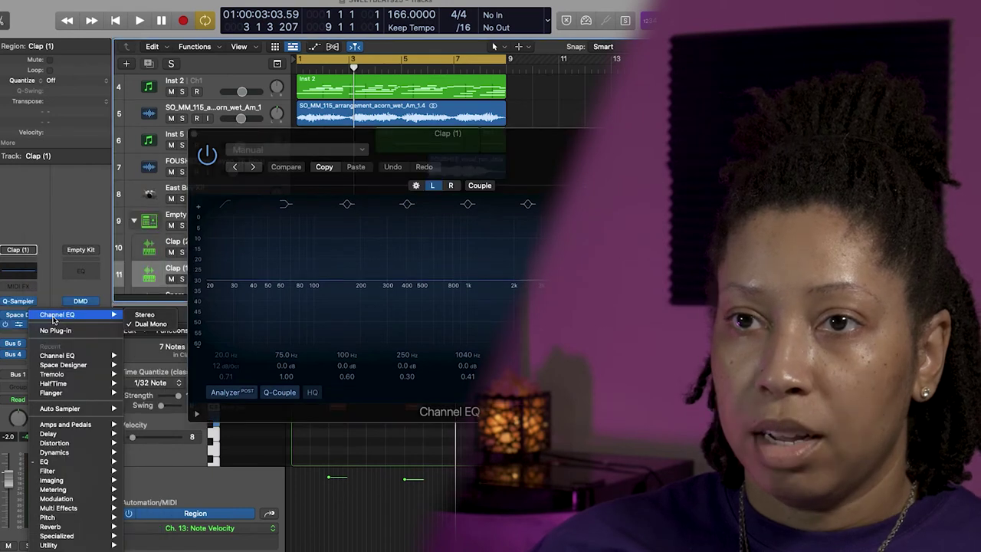
pyautogui.click(150, 323)
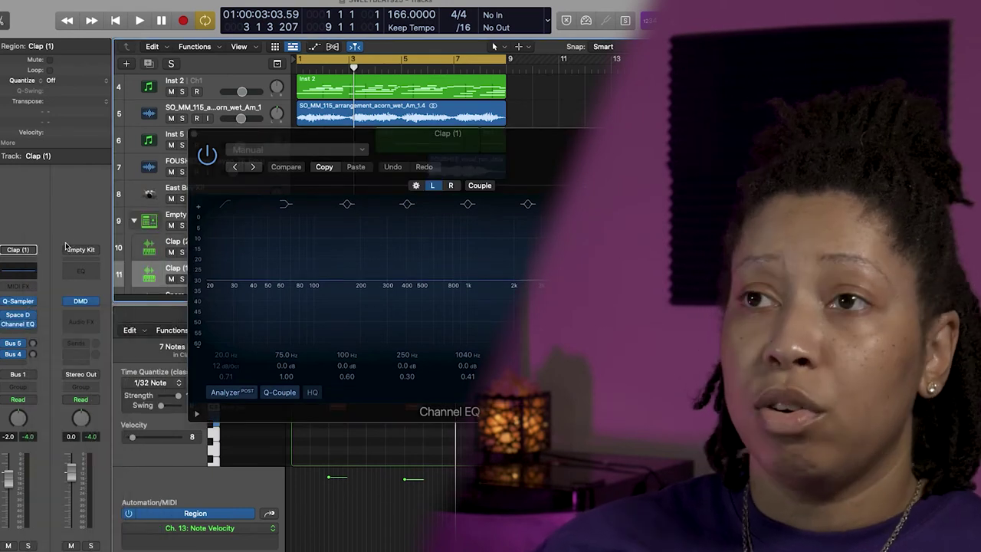
# Set the Clap (1) Channel EQ's channel configuration to Mid/Side and switch between its Side and Mid curves.
pyautogui.click(415, 187)
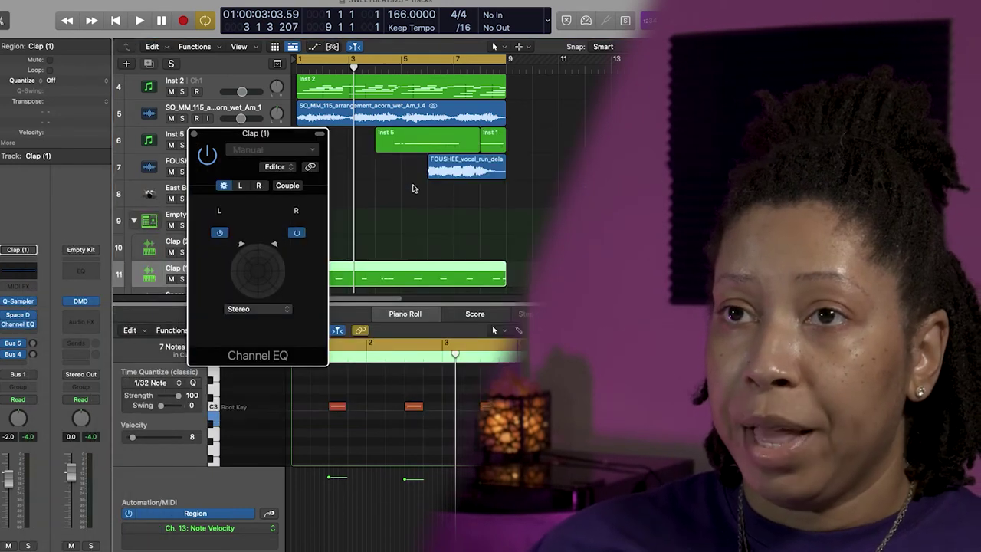
pyautogui.click(253, 323)
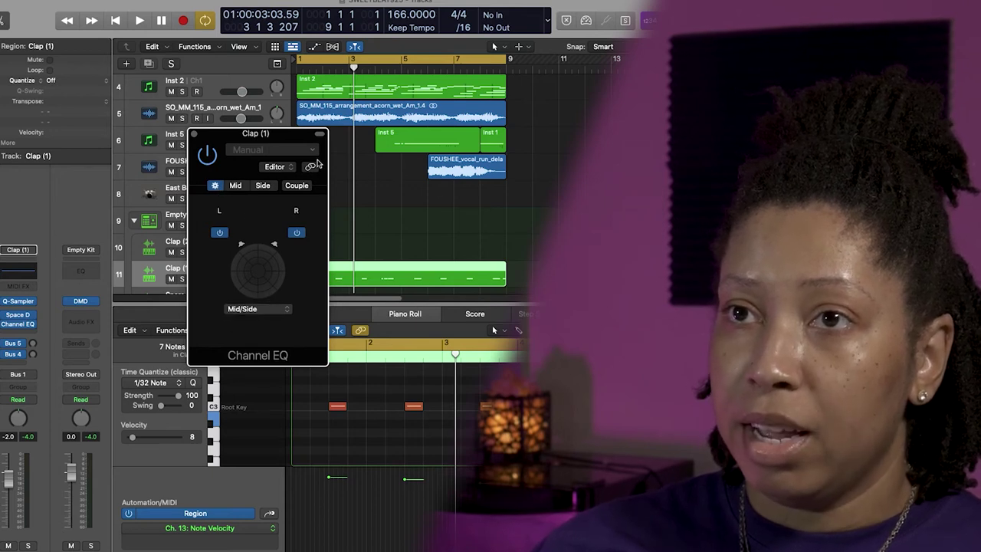
pyautogui.click(240, 188)
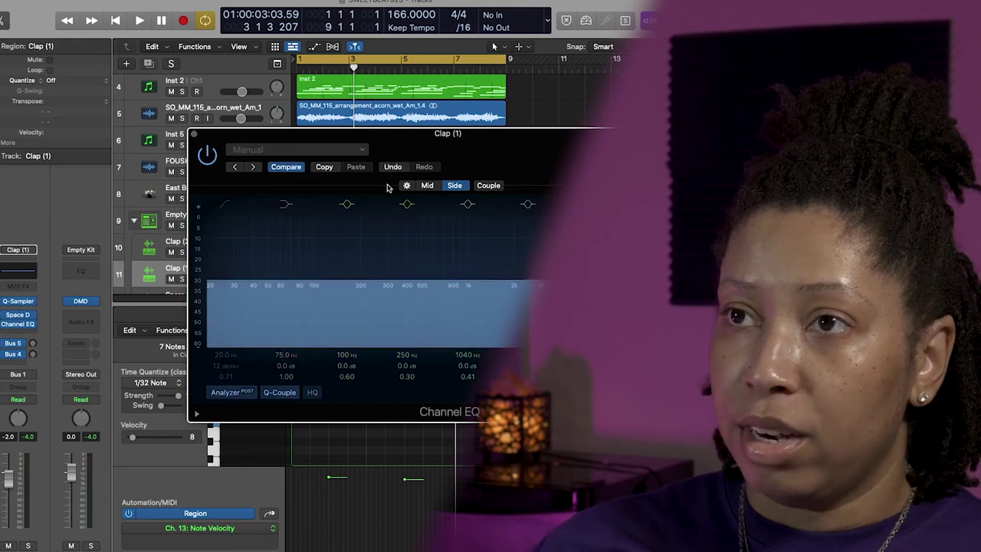
pyautogui.click(430, 187)
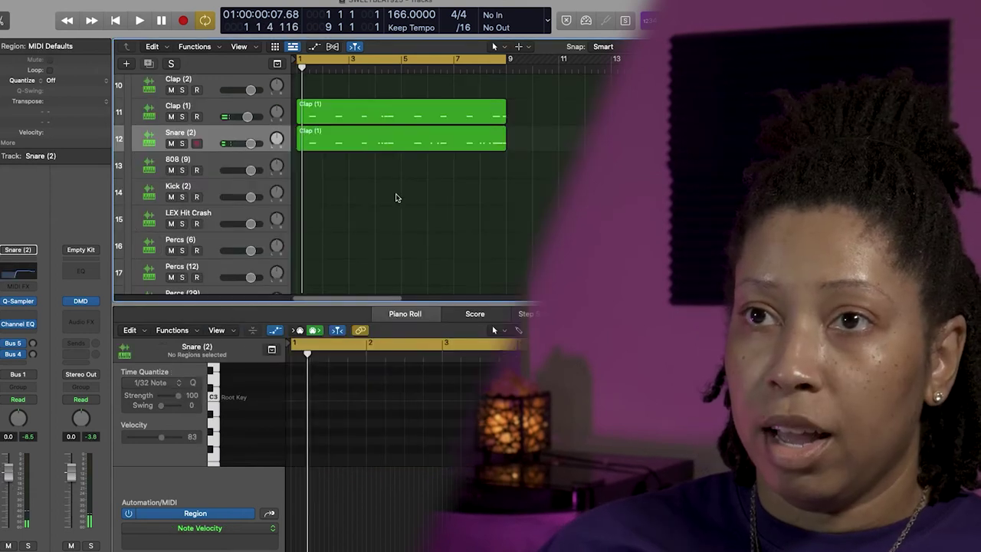
pyautogui.scroll(5, 238, 200)
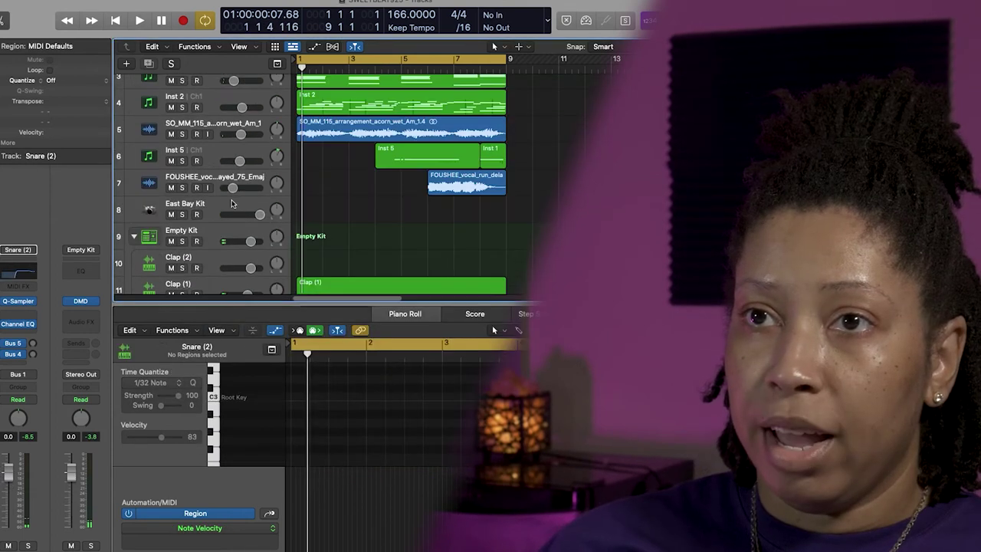
# Record a drum part on the East Bay Kit track and a steady percussion pattern on the Percs (37) track.
pyautogui.click(191, 208)
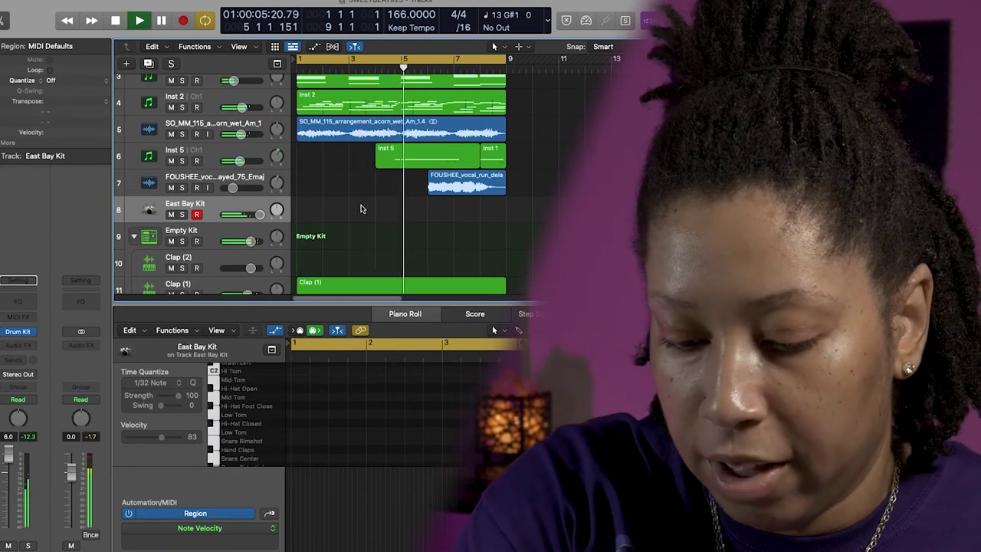
pyautogui.press('r')
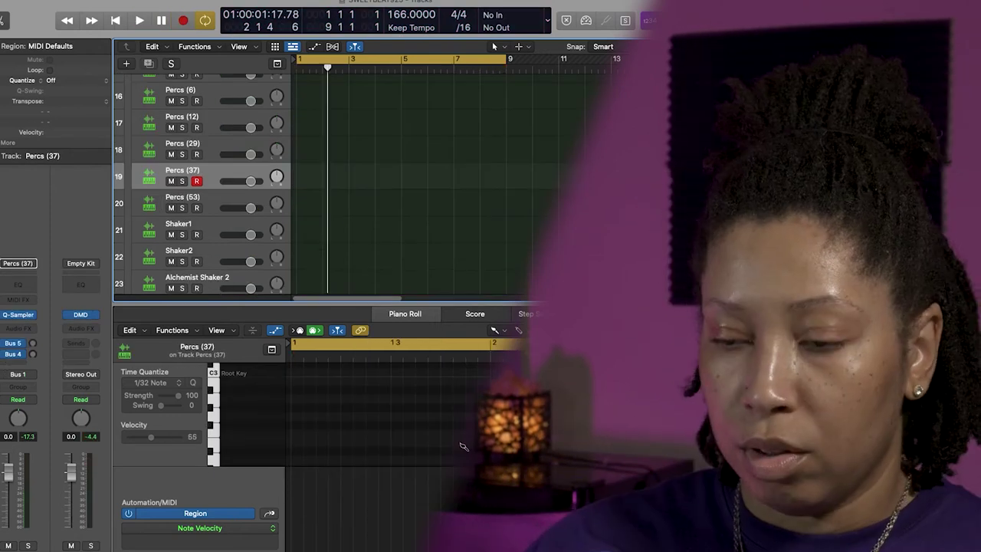
pyautogui.press('r')
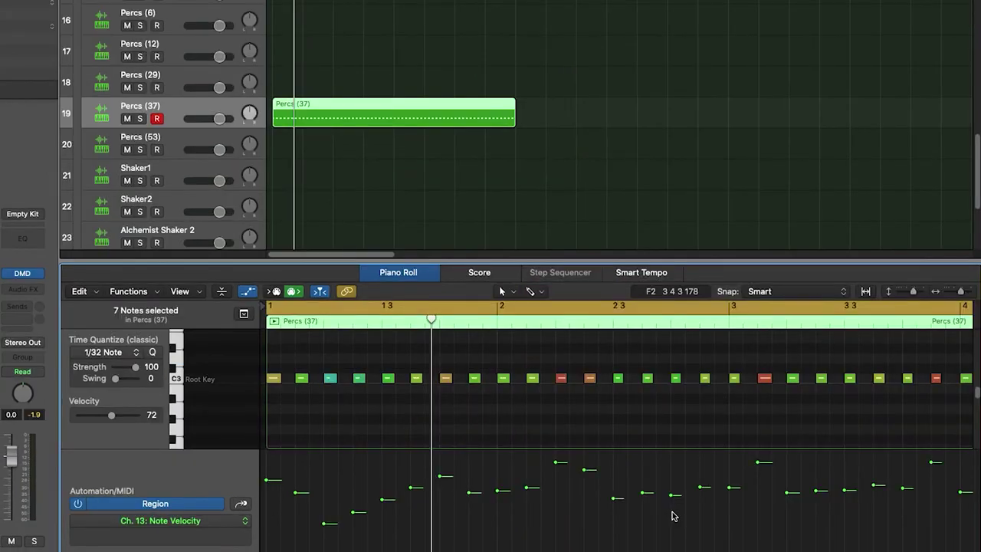
# Accent the fourth note of bar 1 and a late bar 2 note in Percs (37), balancing their velocities with the first note.
pyautogui.click(689, 501)
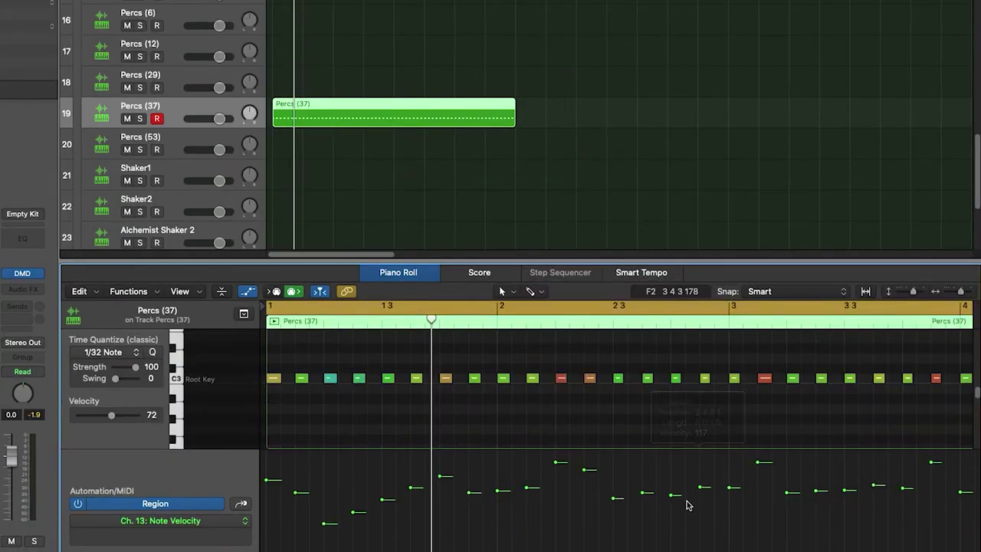
pyautogui.moveTo(674, 494); pyautogui.dragTo(674, 462)
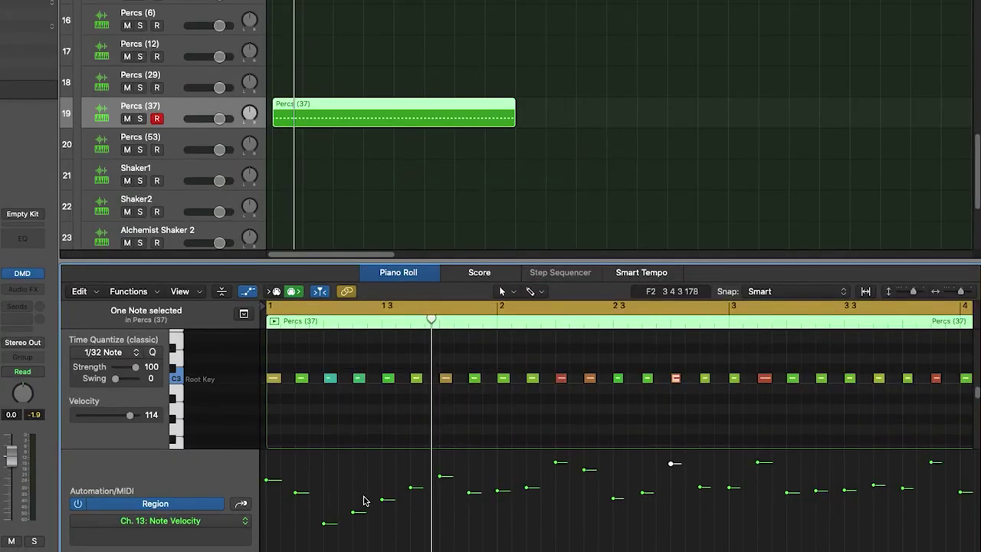
pyautogui.moveTo(358, 511); pyautogui.dragTo(357, 465)
pyautogui.keyDown('shift'); pyautogui.click(268, 482); pyautogui.keyUp('shift')
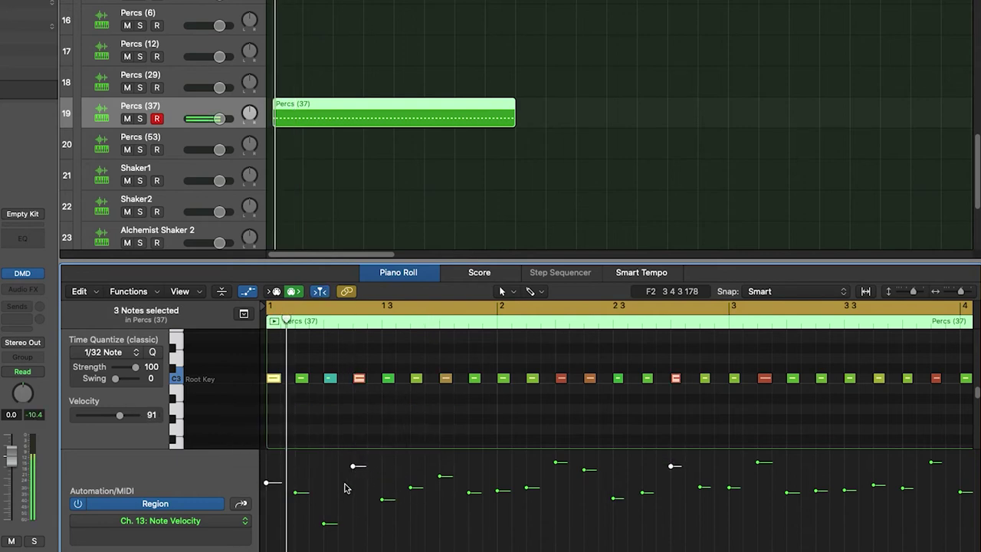
pyautogui.moveTo(360, 464); pyautogui.dragTo(357, 479)
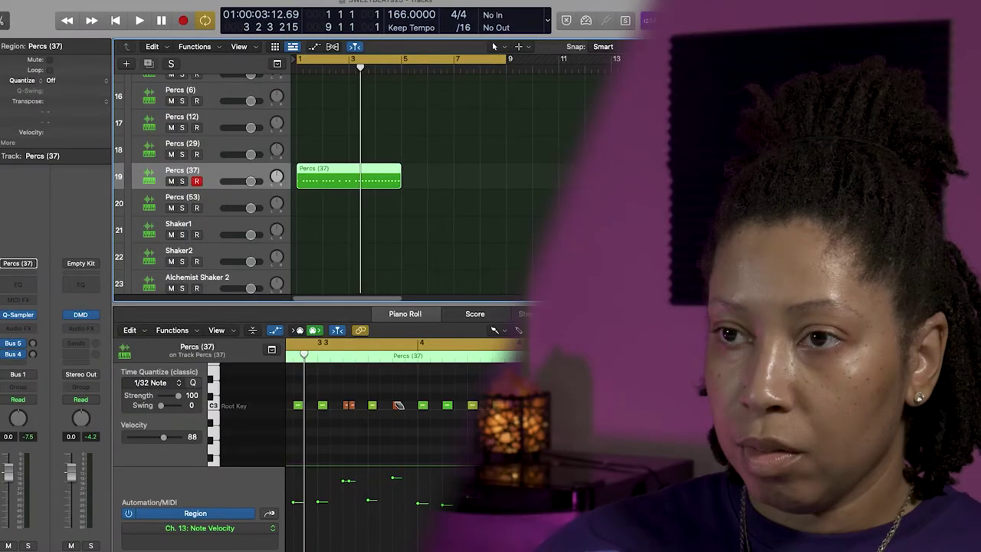
# Remove the Percs (37) note just before bar 4 and audition the pattern with a fast 1/64 roll leading into bar 5.
pyautogui.moveTo(398, 404); pyautogui.dragTo(395, 406)
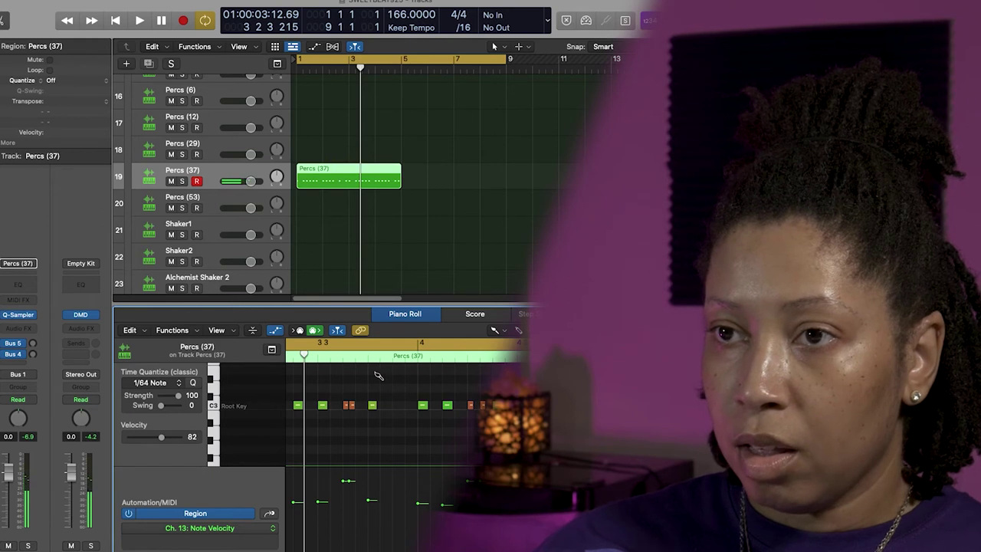
pyautogui.press('space')
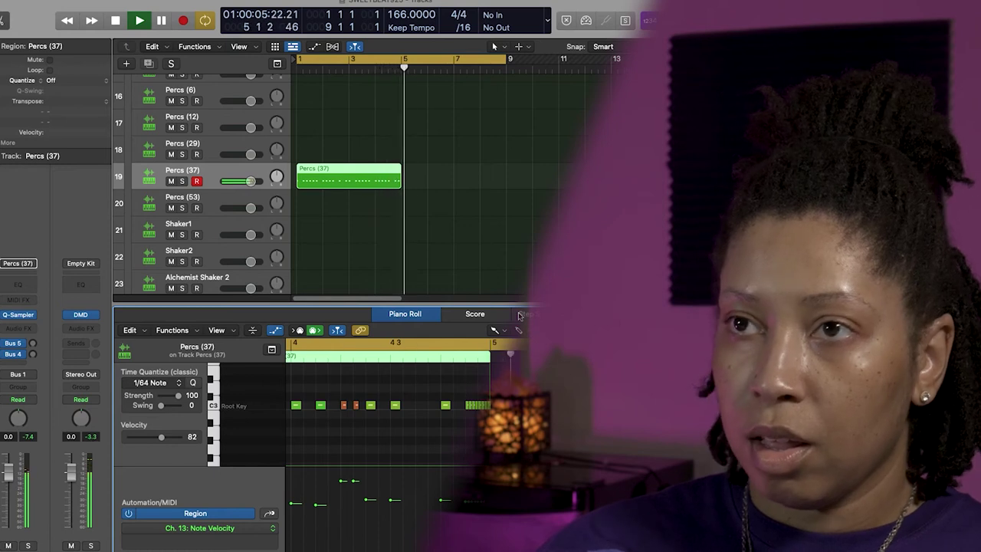
pyautogui.press('space')
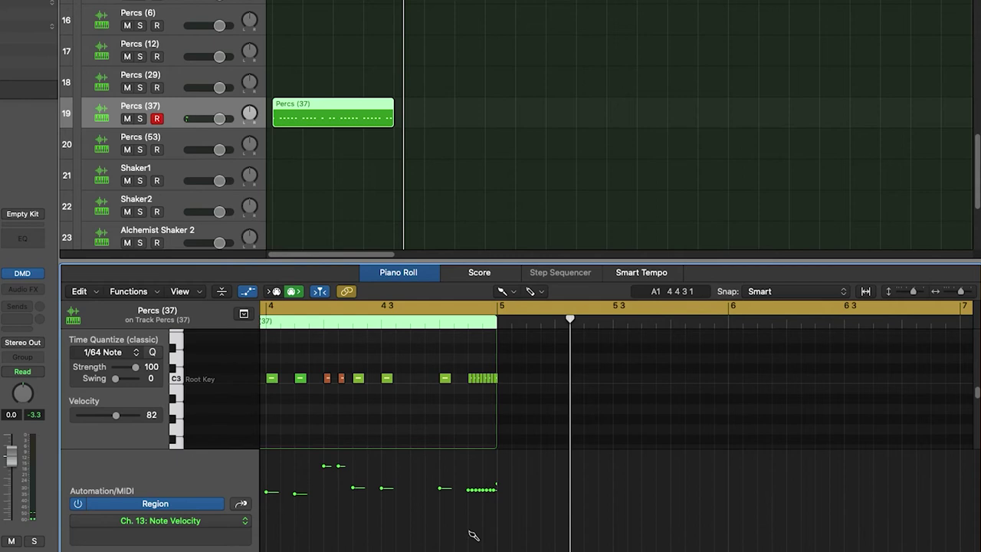
# Shape the velocities of the Percs (37) roll before bar 5 into a steep rising ramp, starting from a very quiet first note.
pyautogui.moveTo(472, 534)
pyautogui.mouseDown()
pyautogui.moveTo(483, 490)
pyautogui.moveTo(506, 460)
pyautogui.mouseUp()
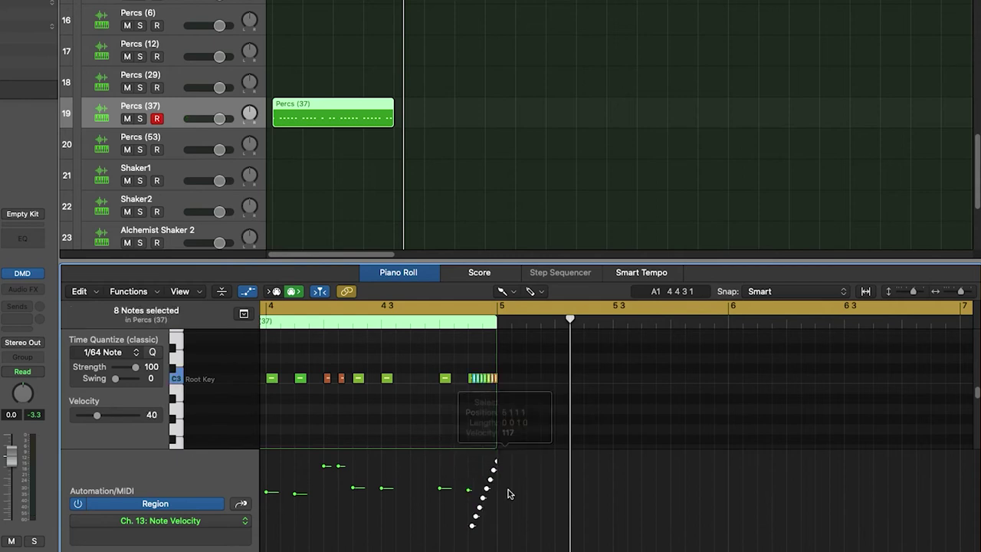
pyautogui.click(469, 496)
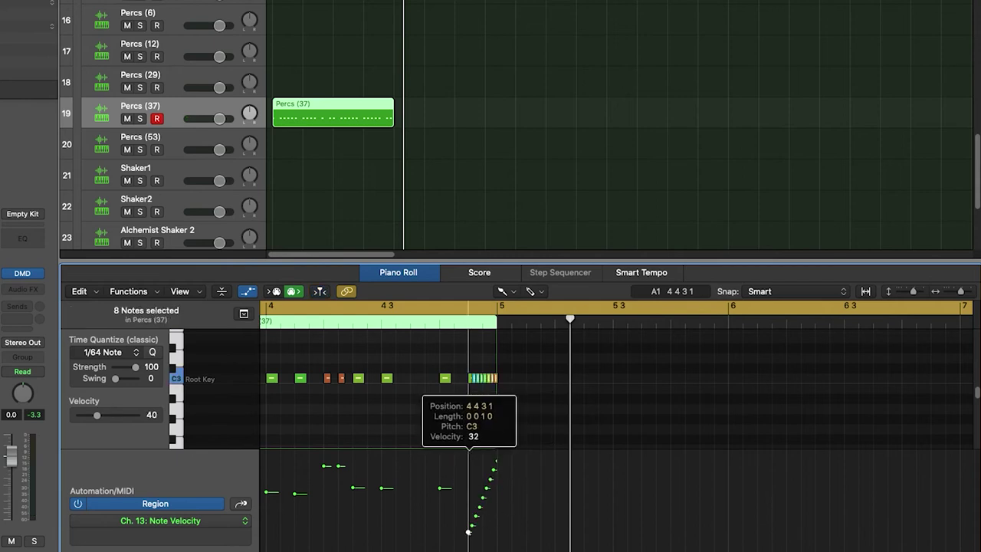
pyautogui.moveTo(469, 539); pyautogui.dragTo(468, 540)
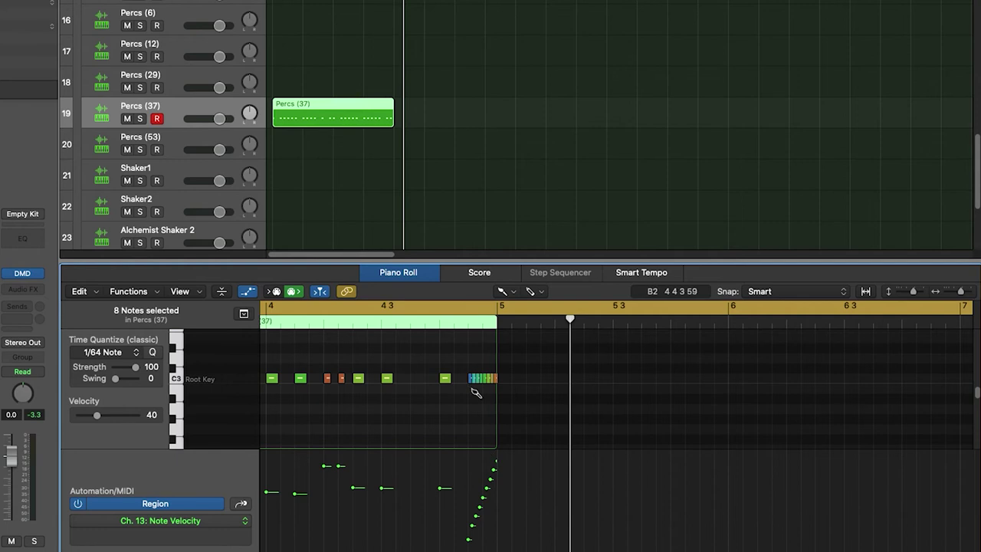
# Select the Percs (37) roll notes and lower the whole velocity ramp.
pyautogui.press('t')
pyautogui.press('t')
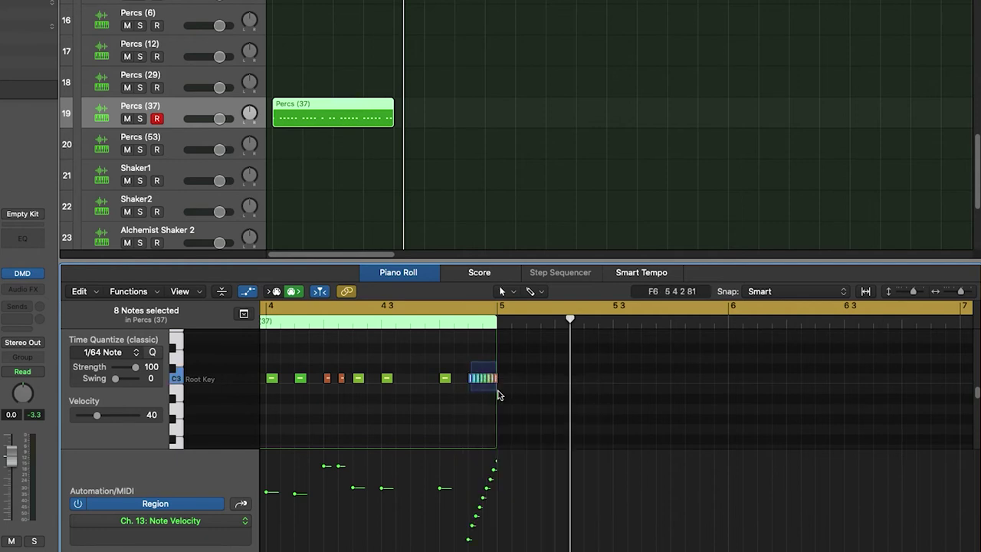
pyautogui.moveTo(492, 391); pyautogui.dragTo(518, 406)
pyautogui.moveTo(469, 539)
pyautogui.mouseDown()
pyautogui.moveTo(468, 512)
pyautogui.moveTo(469, 544)
pyautogui.mouseUp()
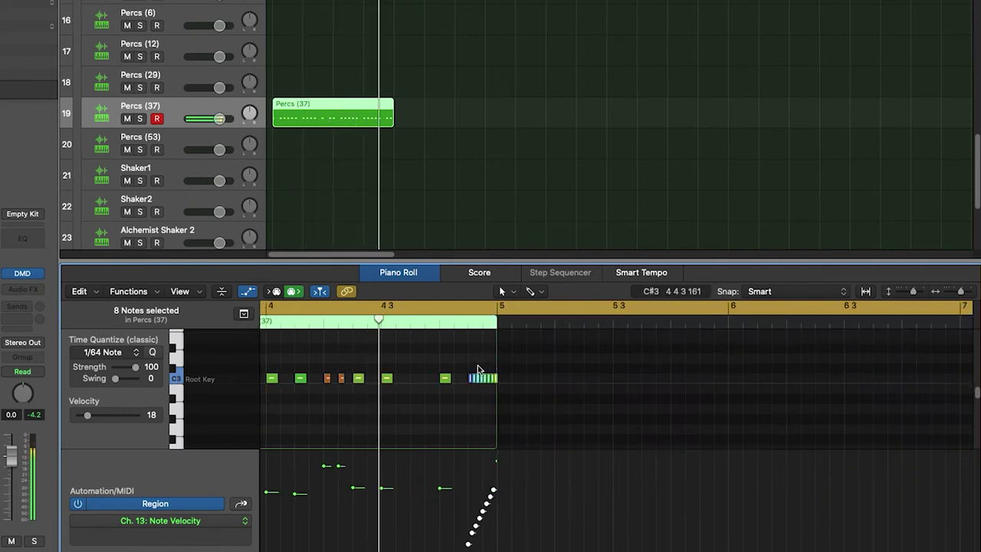
pyautogui.click(462, 207)
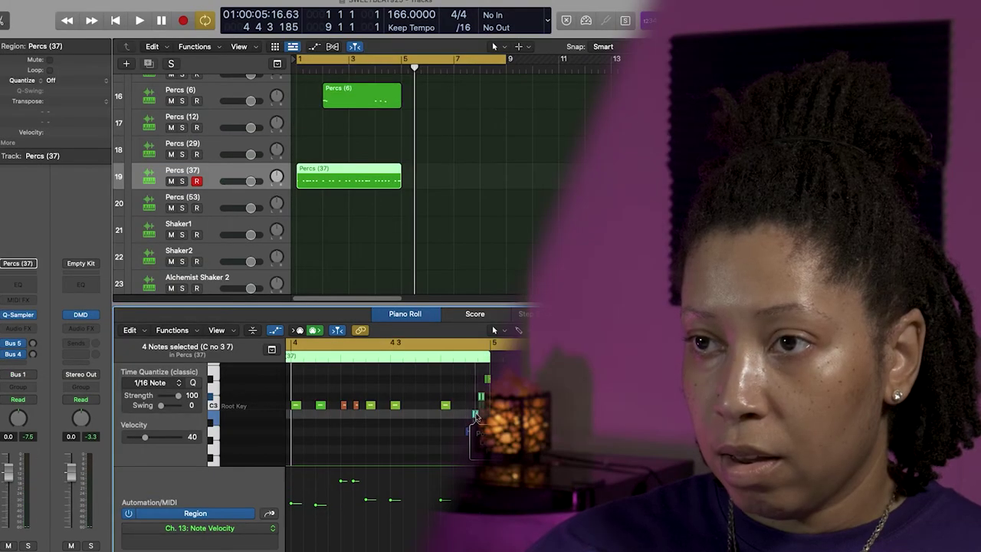
# Stagger the Percs (37) roll notes in ascending pitch steps and play back the result.
pyautogui.moveTo(475, 415); pyautogui.dragTo(476, 416)
pyautogui.press('space')
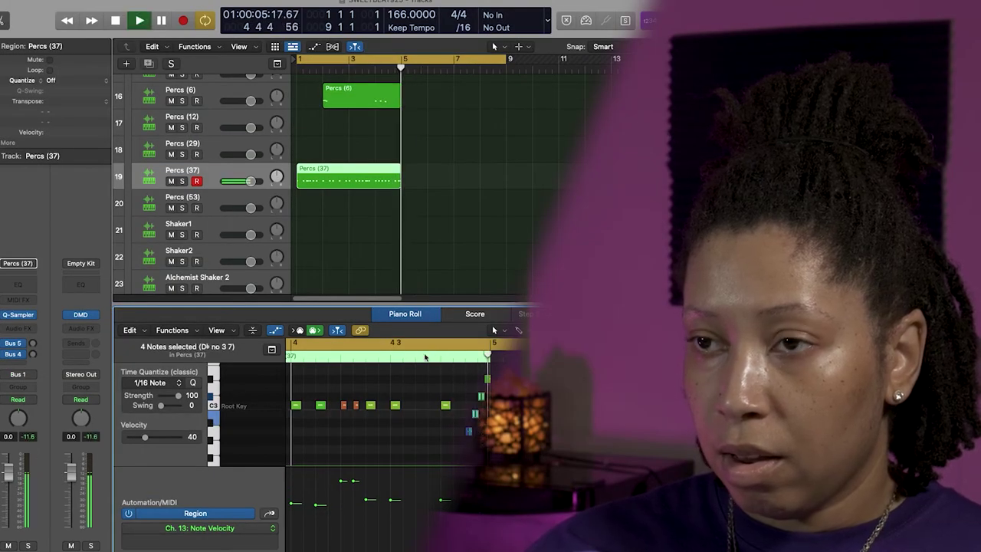
pyautogui.press('Return')
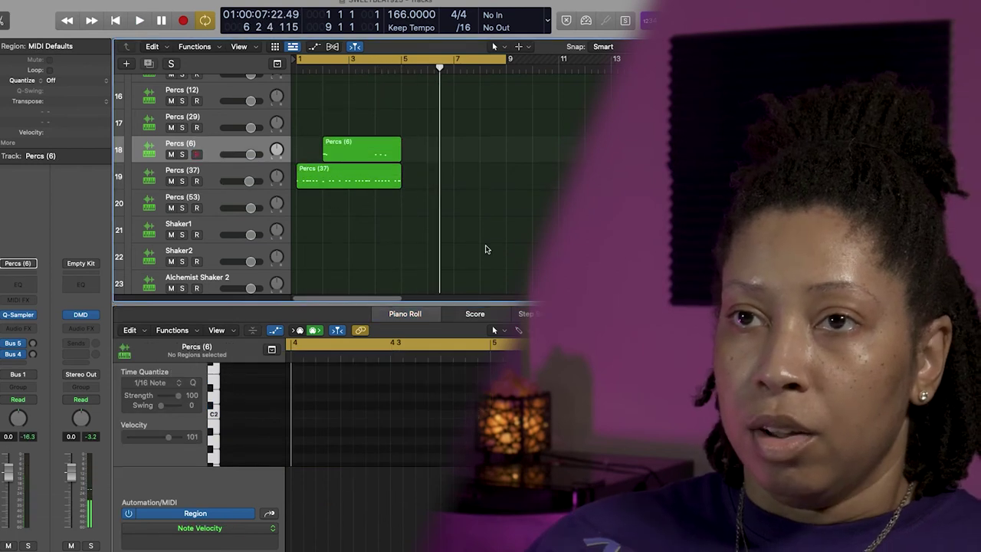
# Start a step-sequenced pattern on the Kick (2) track, auditioning kick placements against the claps and snare.
pyautogui.scroll(2, 366, 241)
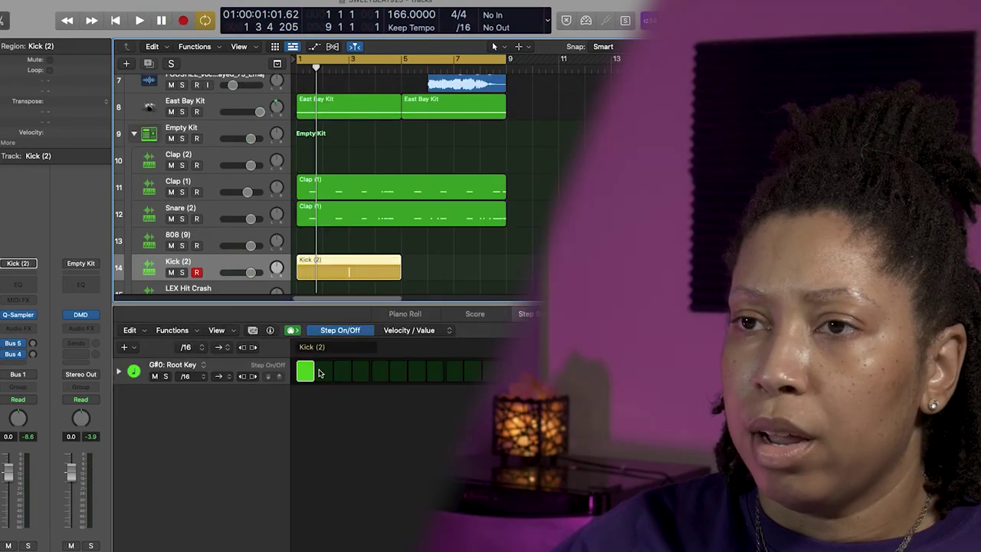
pyautogui.press('space')
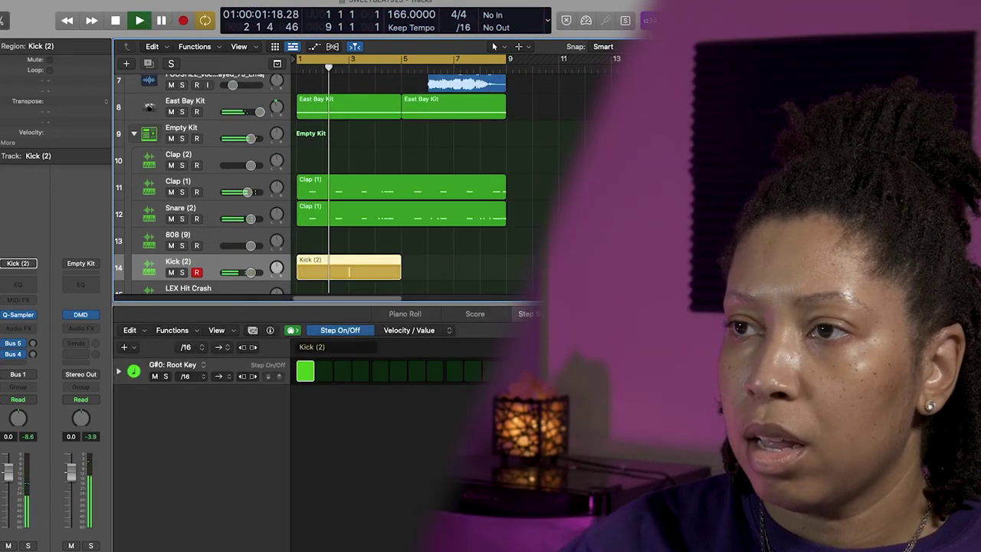
pyautogui.press('space')
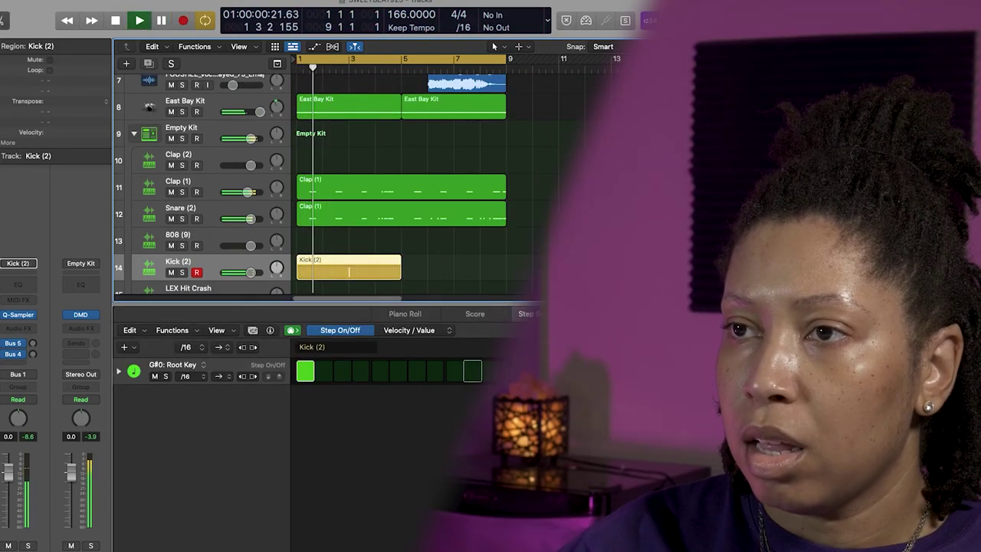
pyautogui.press('space')
pyautogui.press('space')
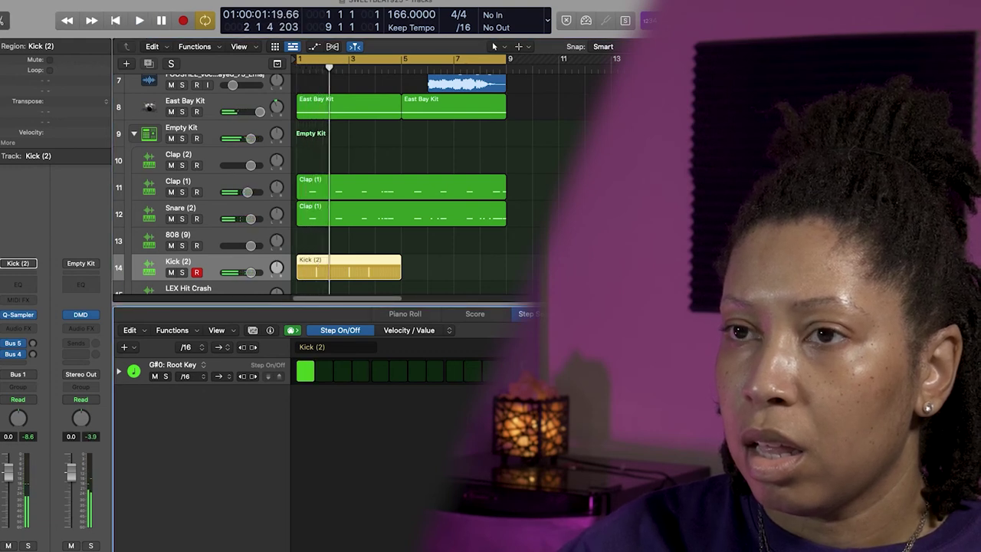
pyautogui.press('space')
# Fill out the 64-step Kick (2) pattern with more kick hits and adjust the note repeat of its last hit.
pyautogui.click(324, 372)
pyautogui.click(342, 372)
pyautogui.click(323, 371)
pyautogui.click(305, 372)
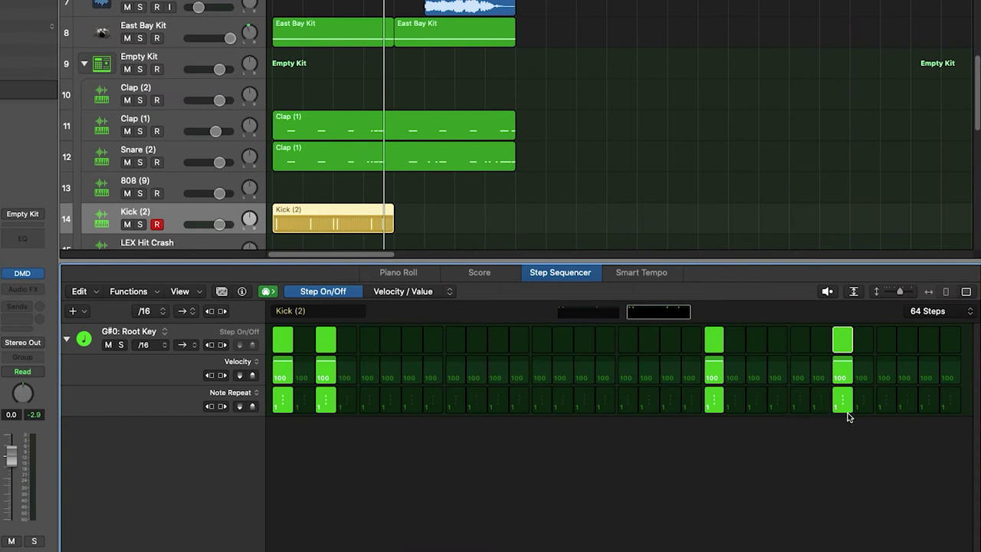
pyautogui.moveTo(847, 413); pyautogui.dragTo(848, 411)
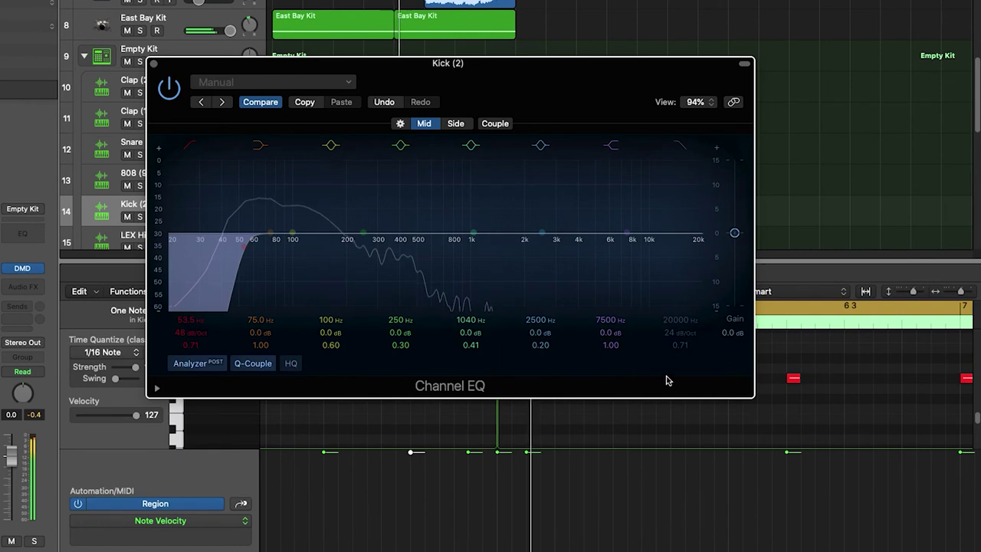
# Enable the high-cut band on the Mid curve of the Kick (2) Channel EQ and lower its cutoff frequency.
pyautogui.click(681, 145)
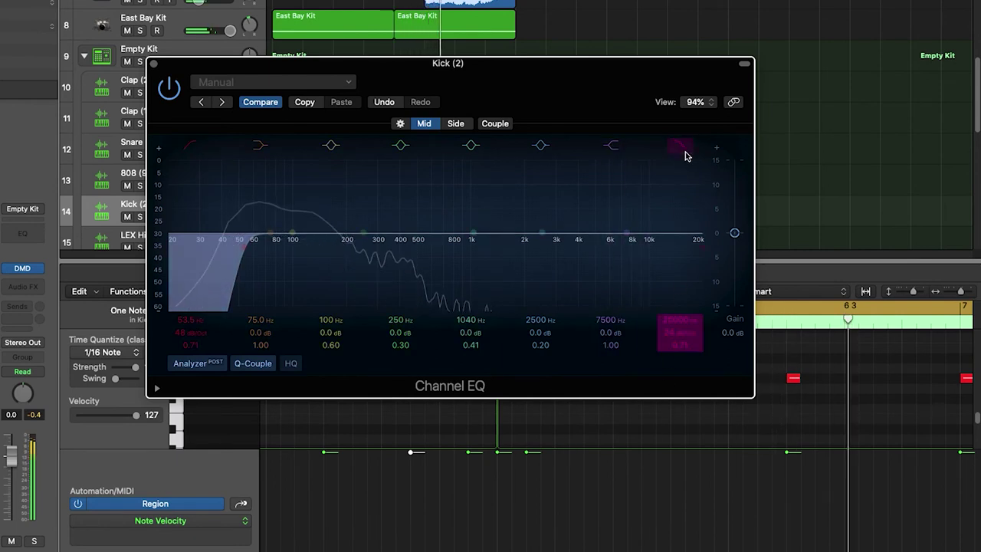
pyautogui.scroll(-10, 675, 318)
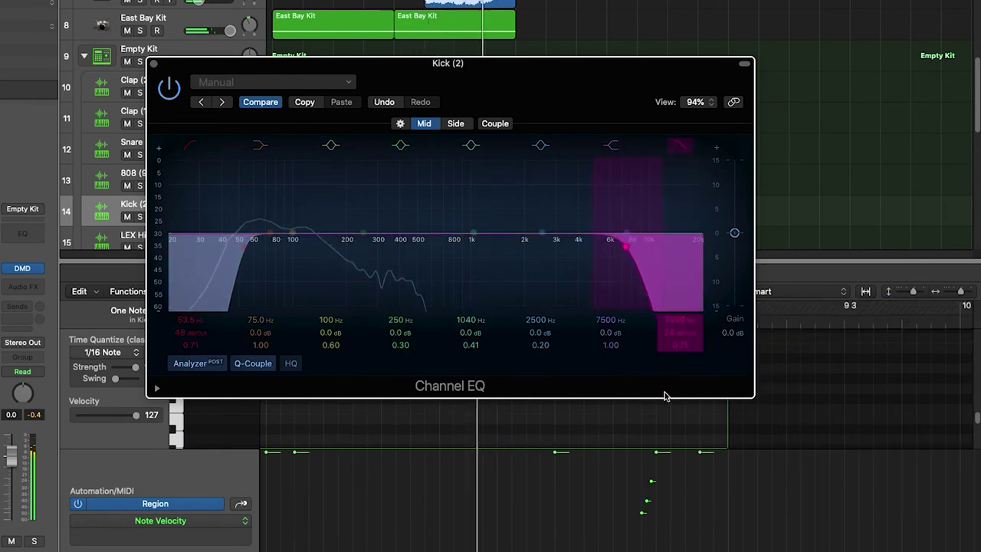
pyautogui.scroll(3, 673, 314)
pyautogui.scroll(-15, 670, 314)
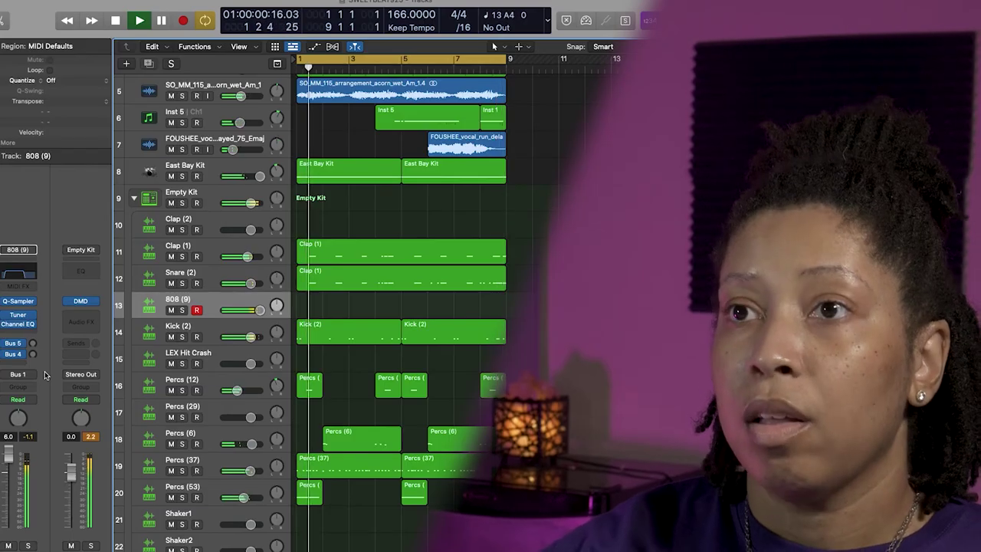
# Record a bass part on the 808 (9) track and play back the full eight-bar beat.
pyautogui.press('r')
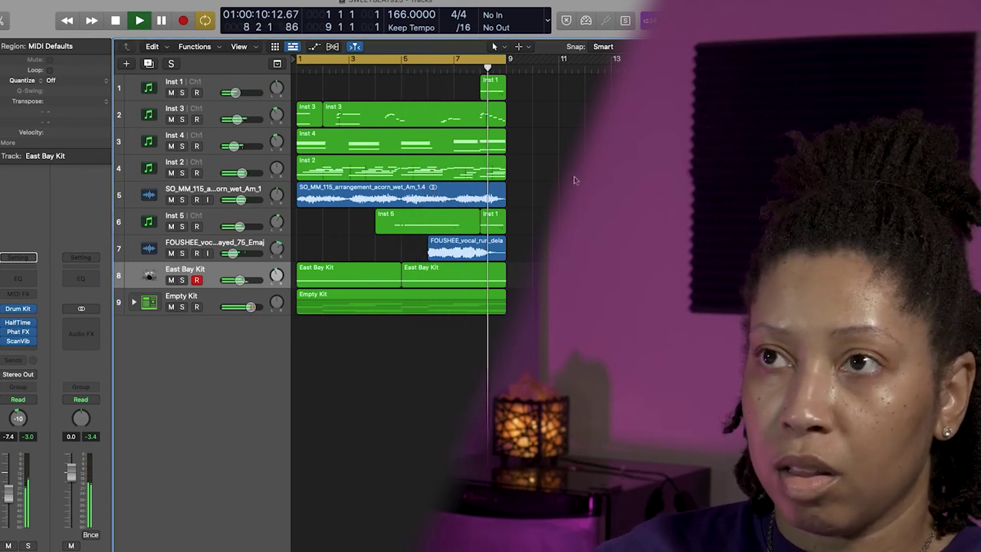
pyautogui.press('space')
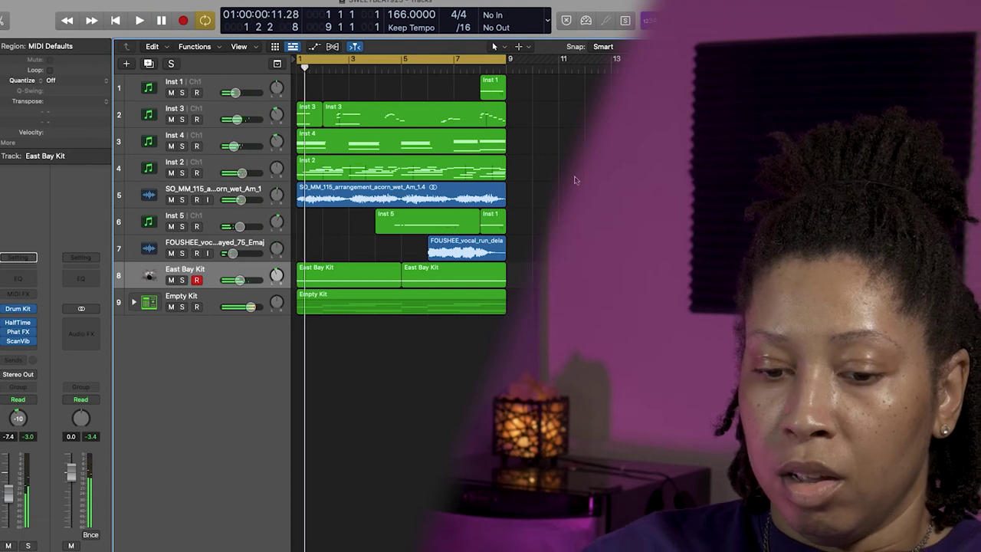